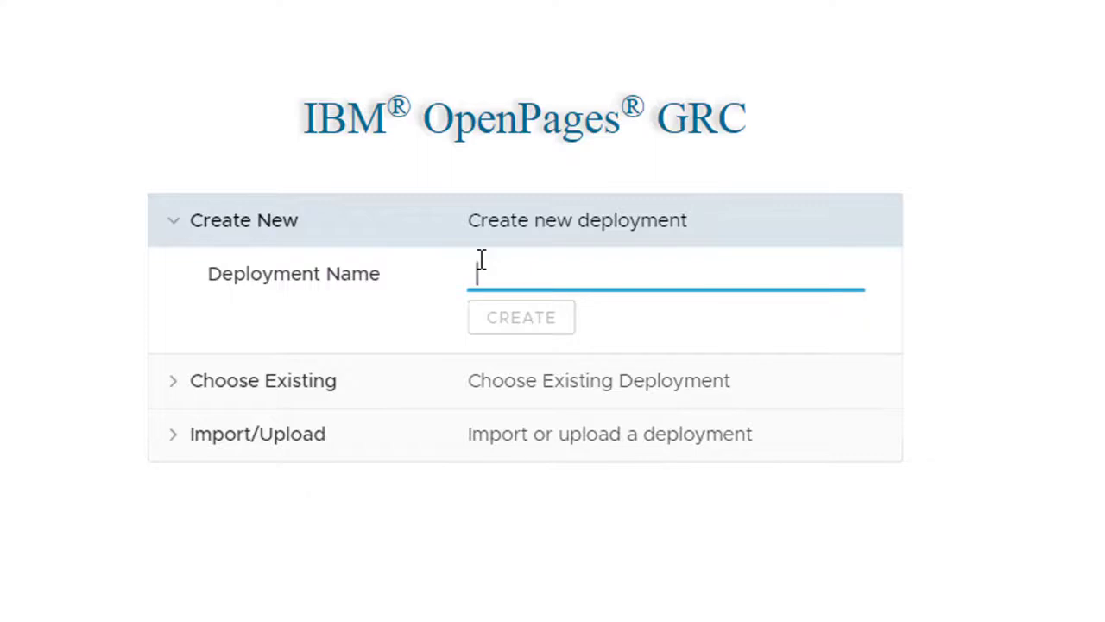
Step: Examine the list of existing deployments that can be chosen
left_click(393, 386)
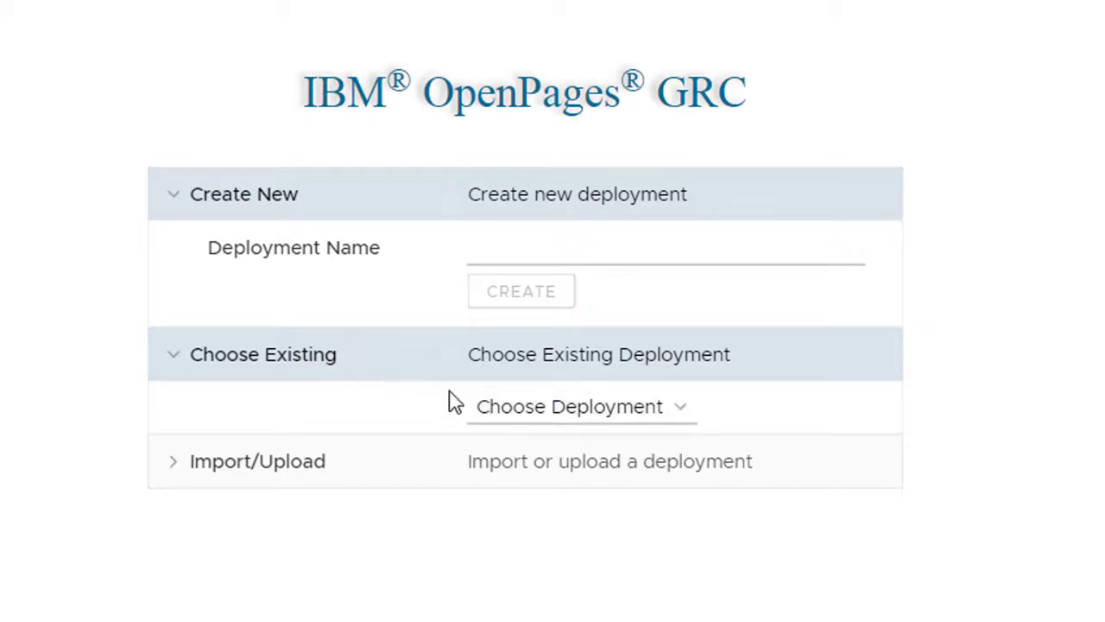
left_click(500, 418)
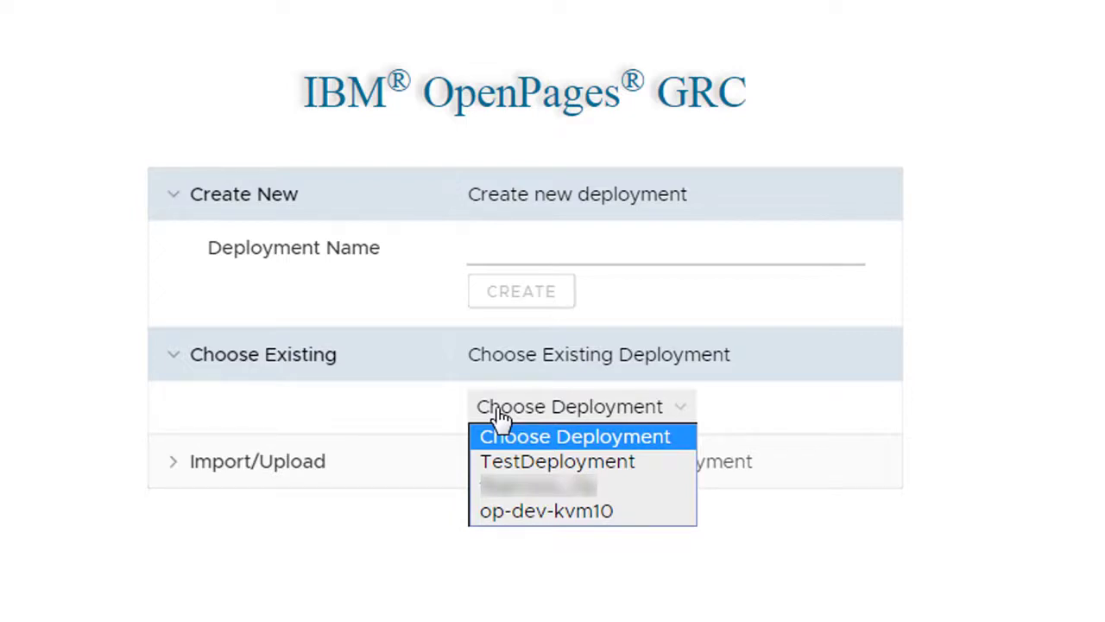
Step: Select deploy.properties as the properties file for importing a deployment
left_click(319, 469)
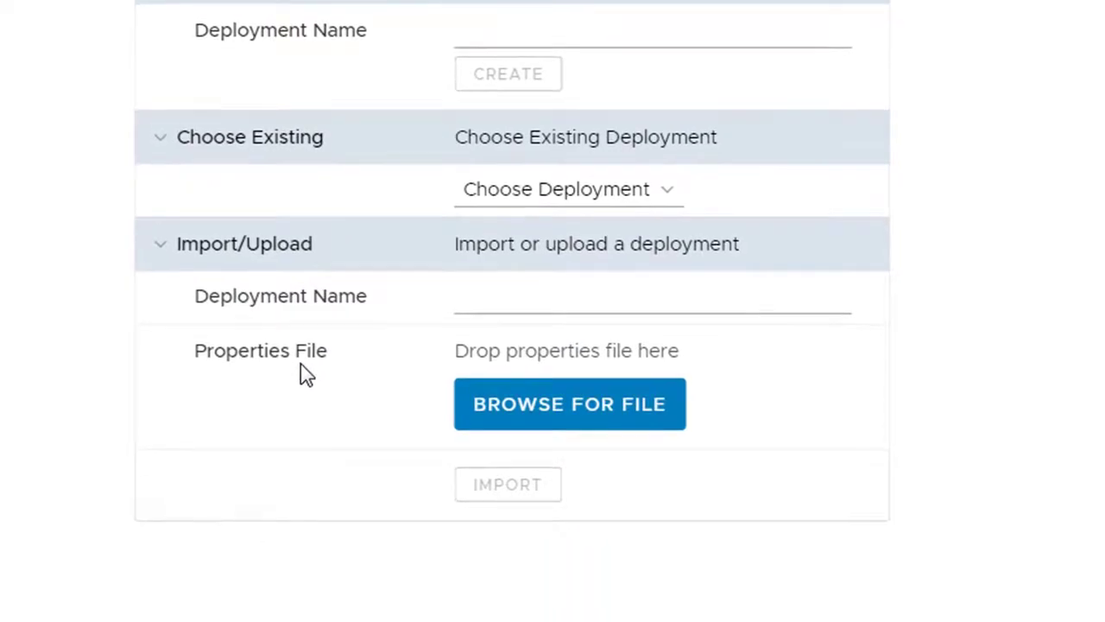
left_click(521, 298)
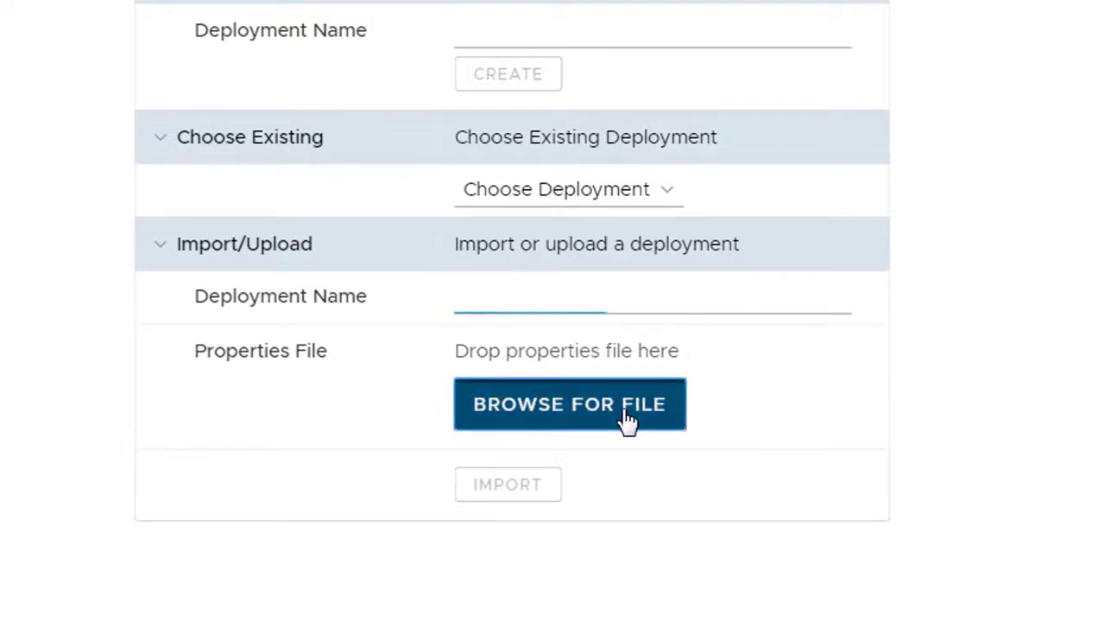
left_click(630, 420)
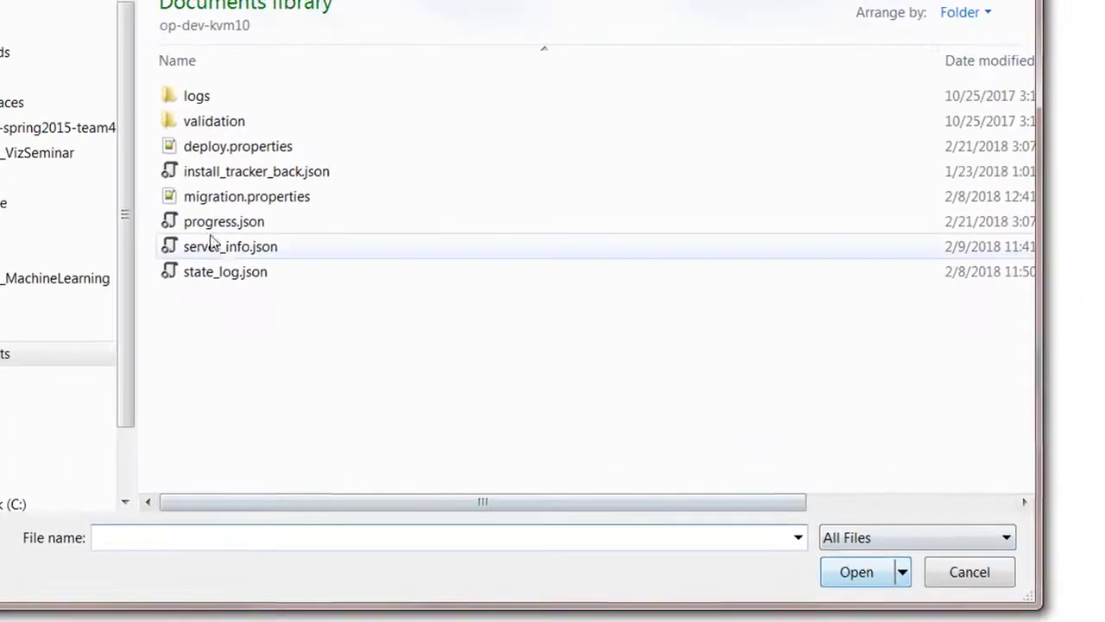
left_click(138, 94)
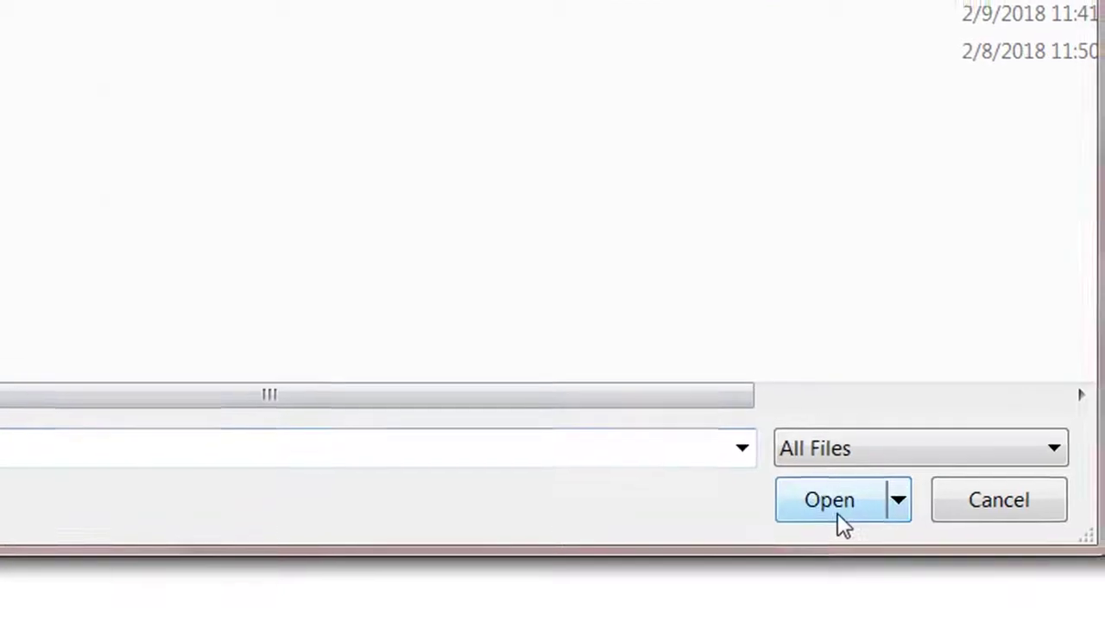
left_click(838, 518)
Step: Name the deployment myNewDeployment and import it
left_click(539, 233)
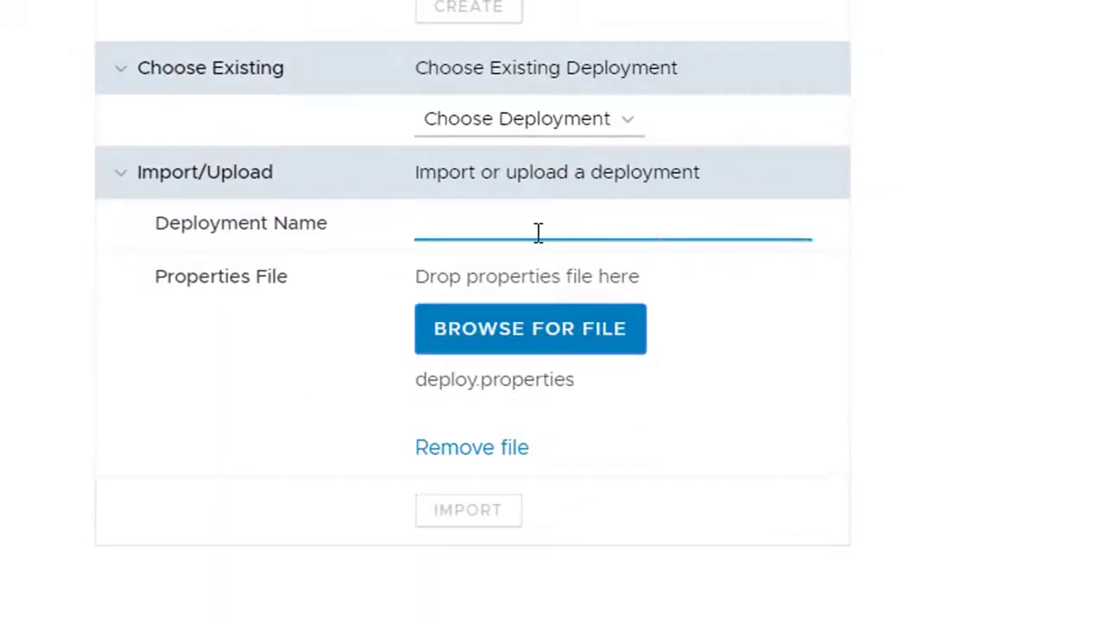
type("myNewDep")
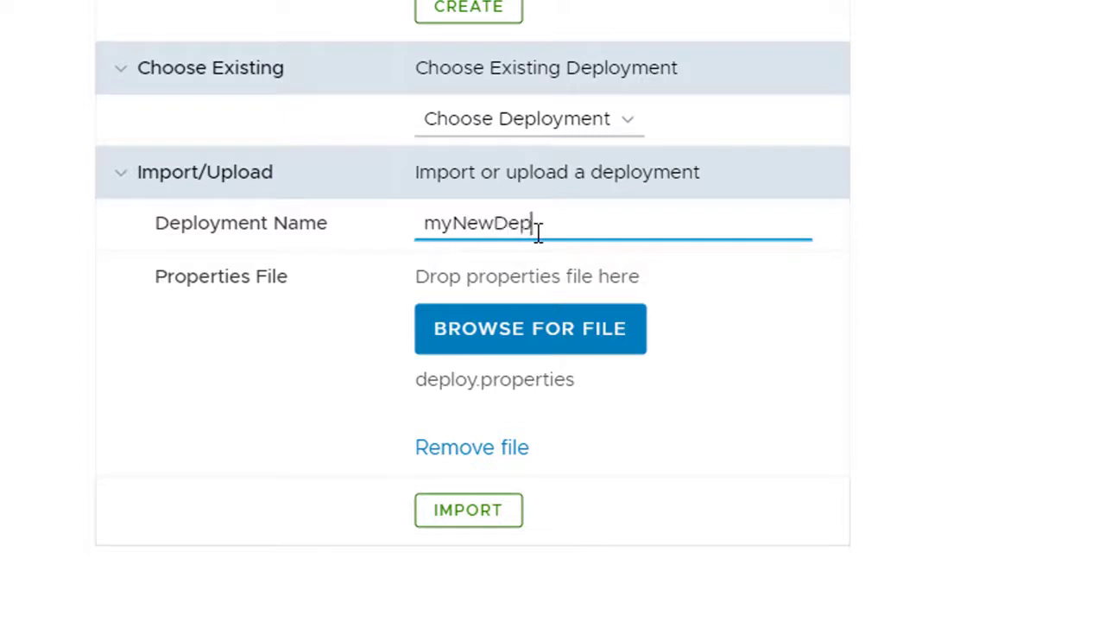
type("loyment")
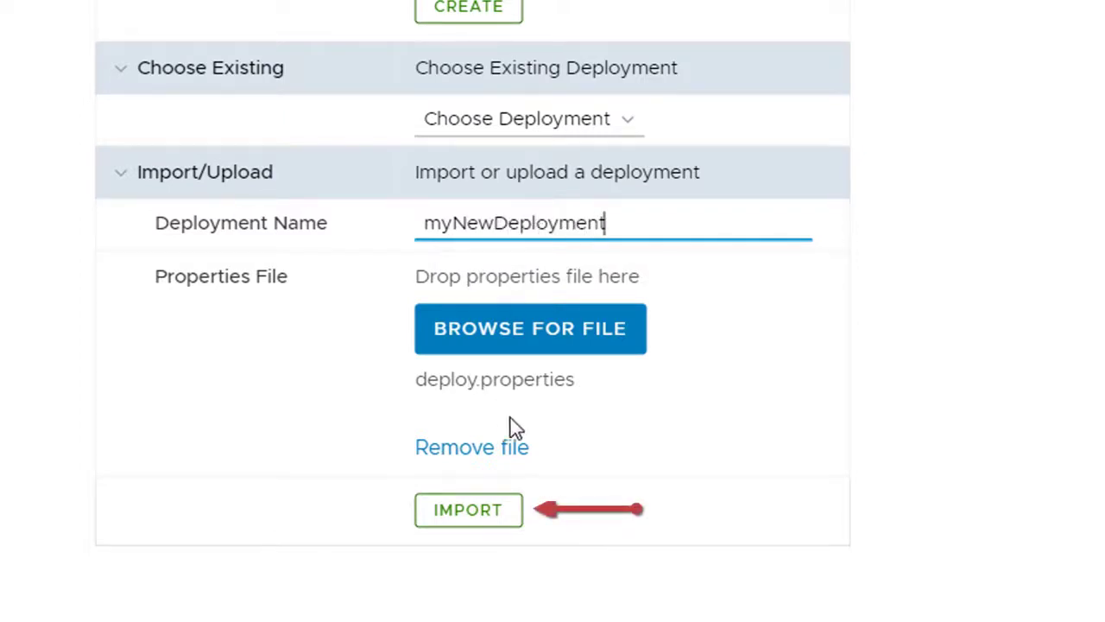
left_click(494, 511)
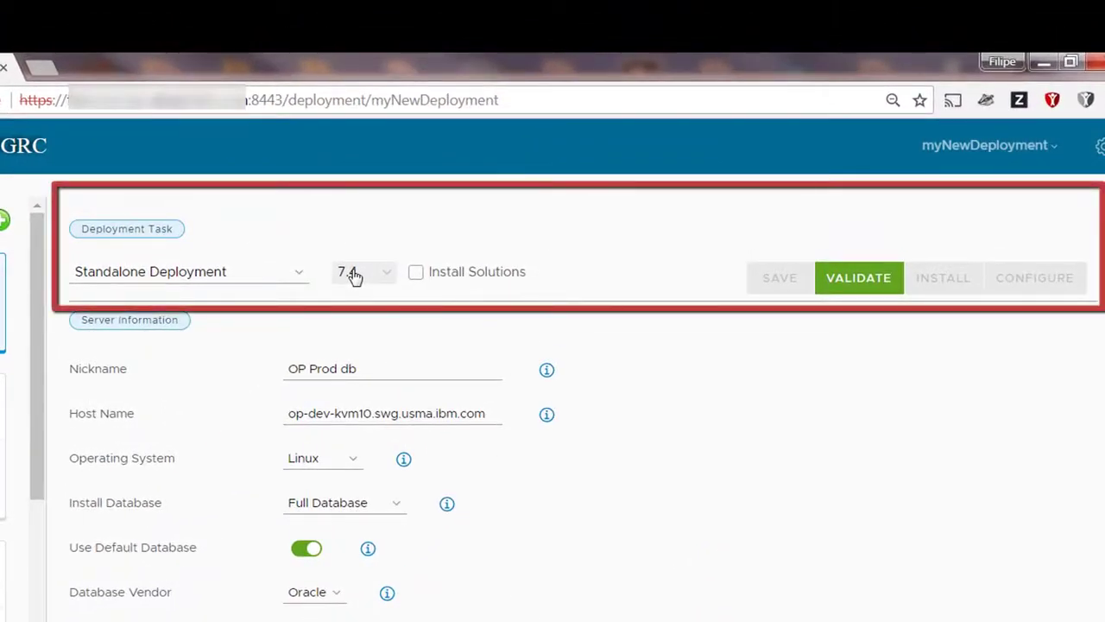
Step: Examine the available deployment types, the server list and the server types that can be added
left_click(285, 275)
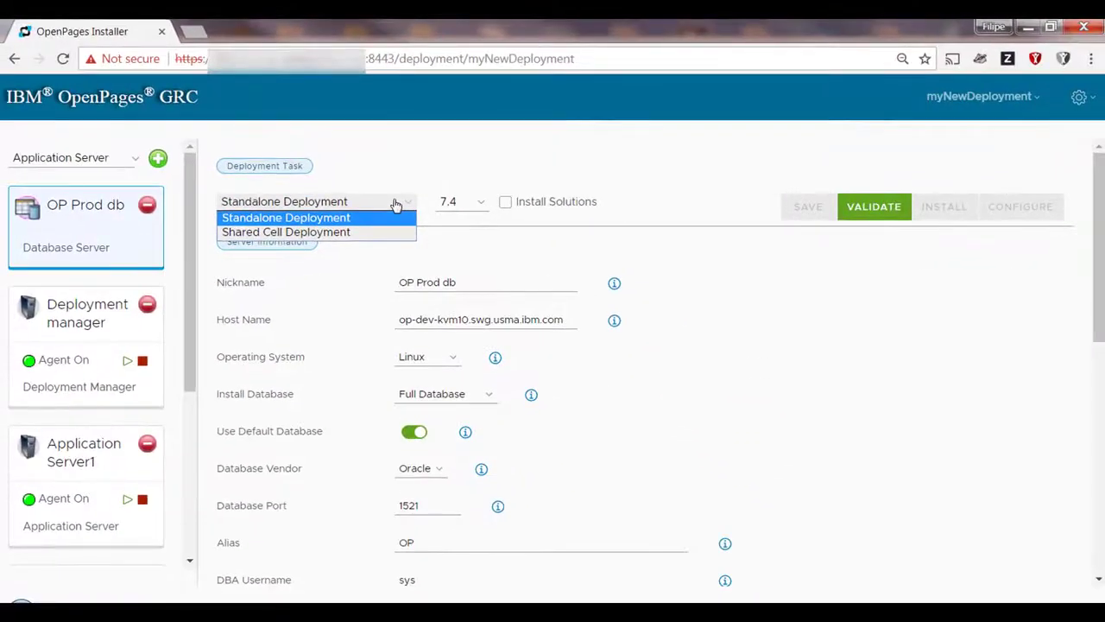
left_click(594, 184)
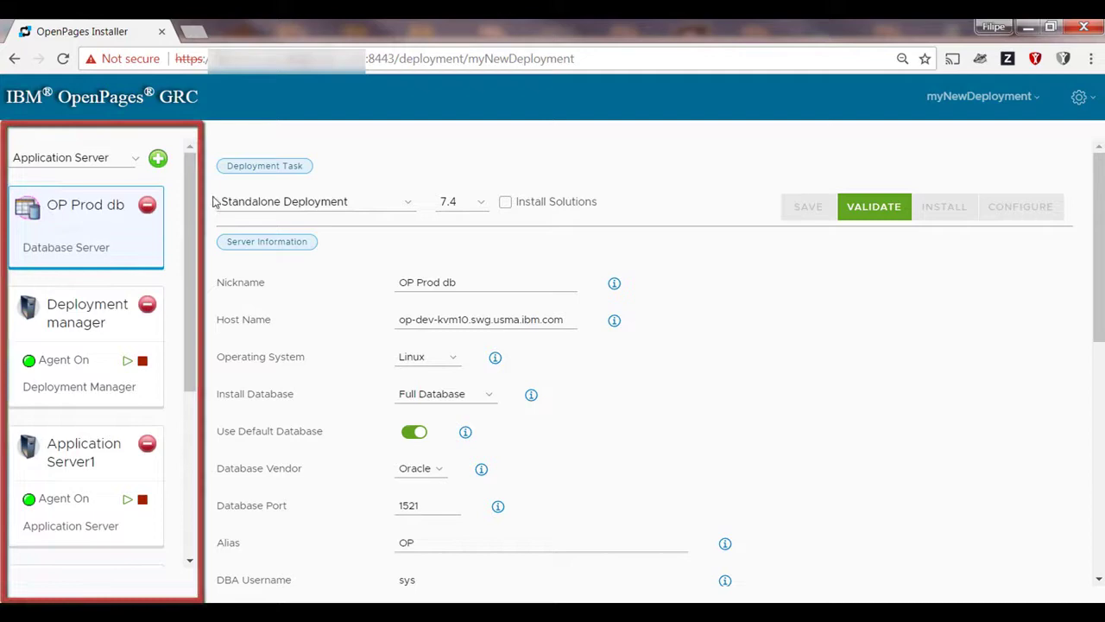
left_click_drag(191, 190, 195, 238)
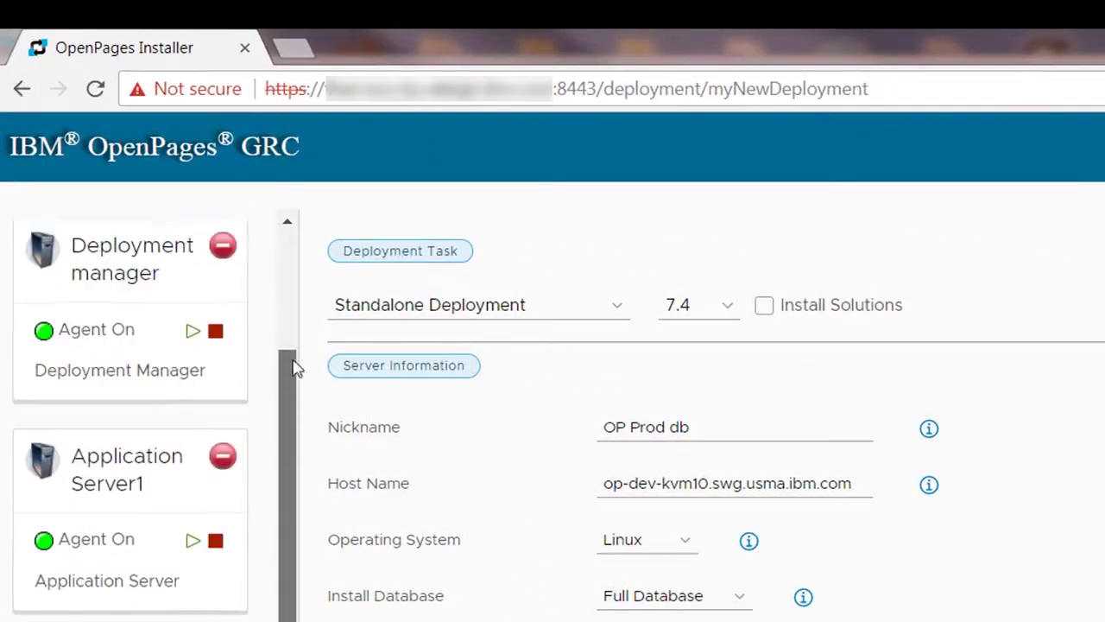
left_click_drag(294, 369, 301, 291)
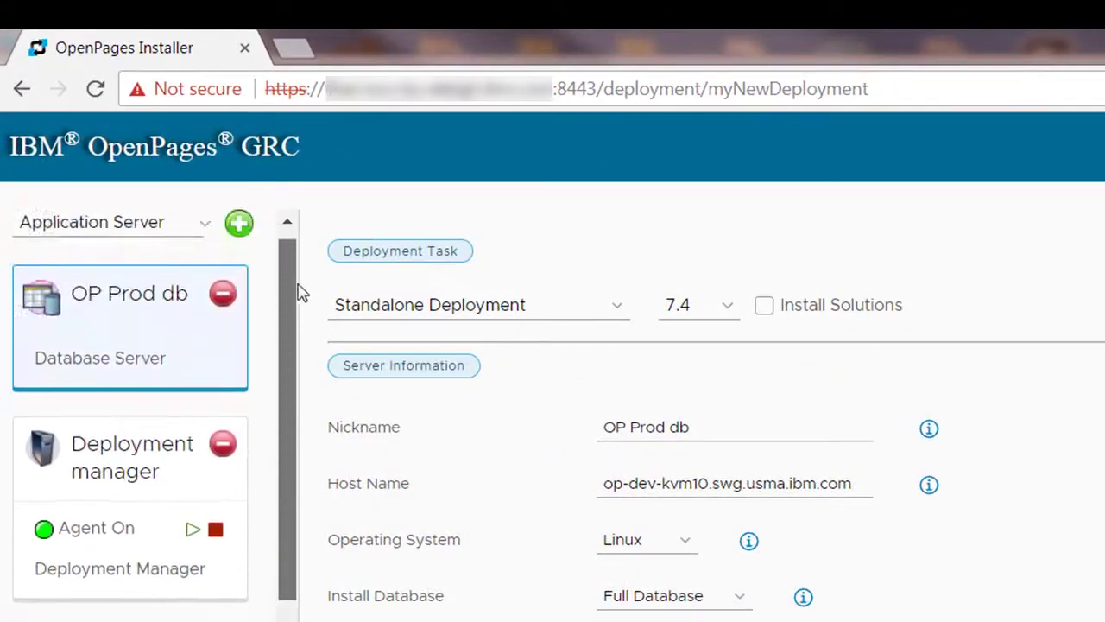
left_click(185, 252)
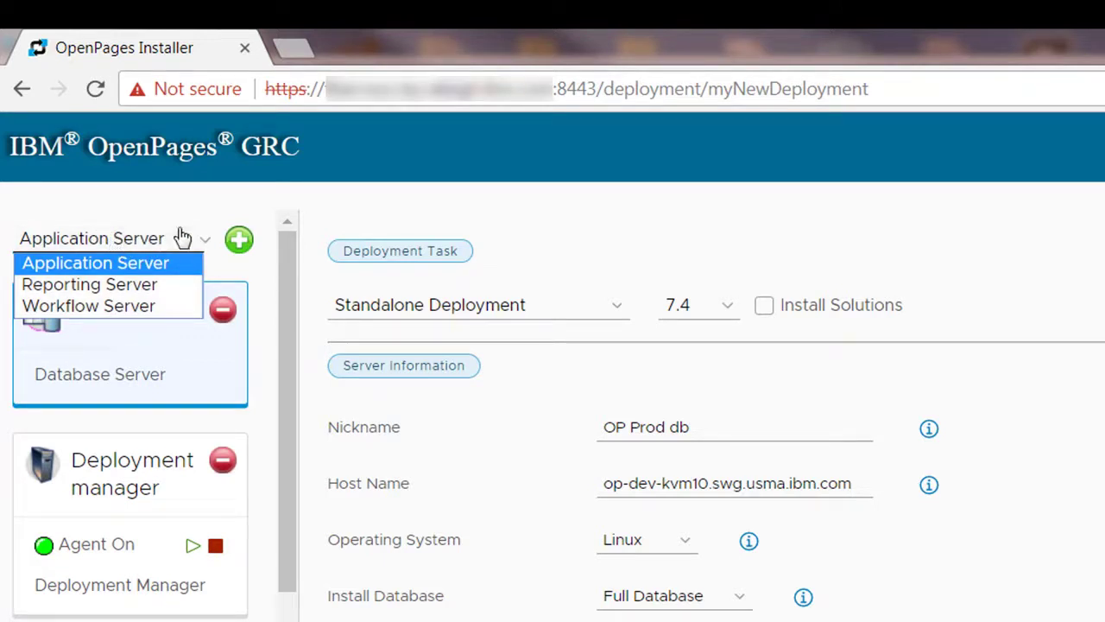
left_click(260, 491)
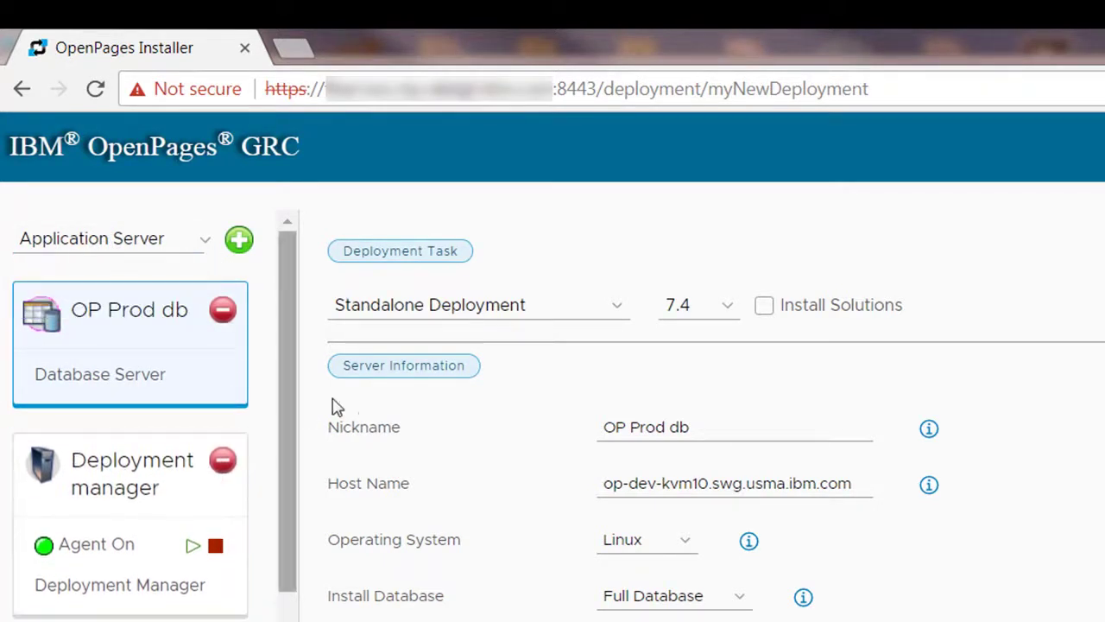
left_click_drag(290, 385, 354, 290)
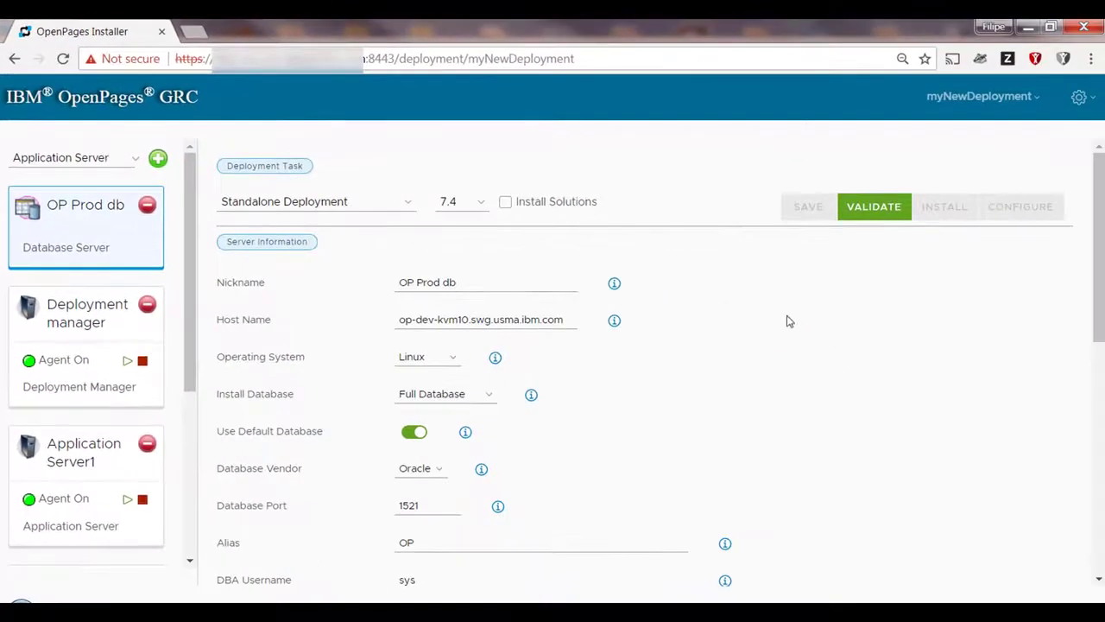
Step: Display the server information of the Deployment manager and then of Application Server1
left_click(73, 321)
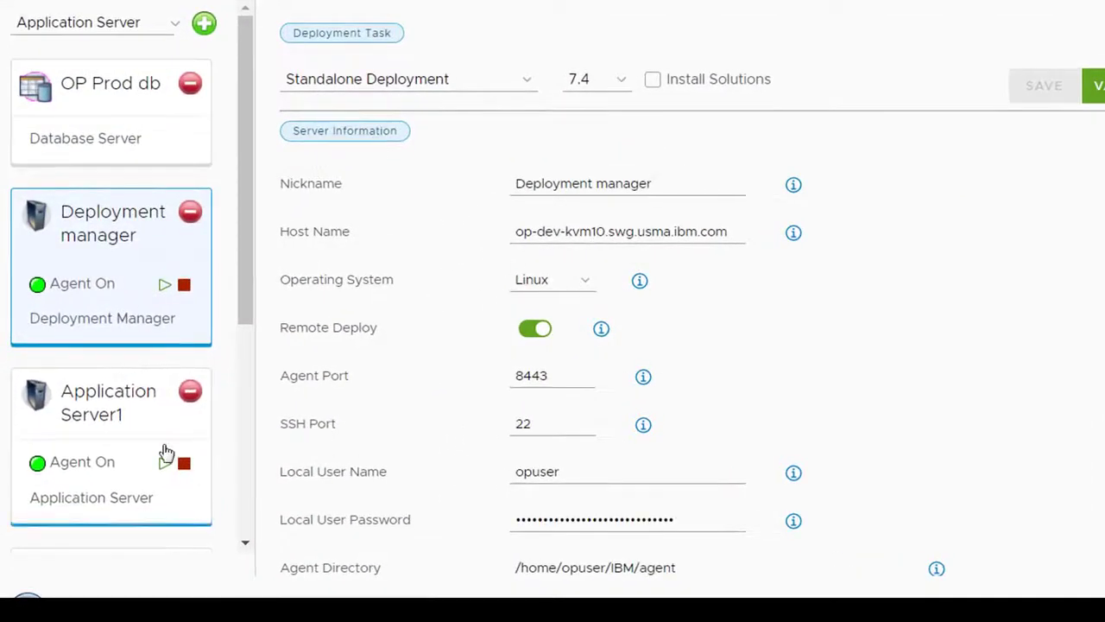
left_click_drag(116, 424, 123, 424)
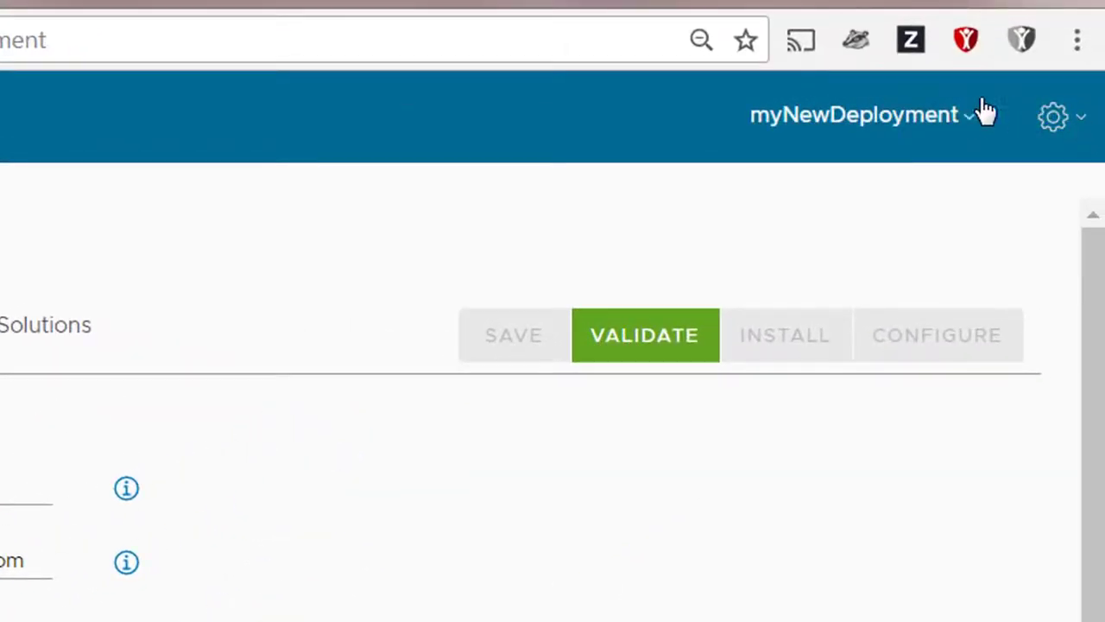
Step: Examine the list of deployments to switch between and the installer's settings options
left_click(967, 117)
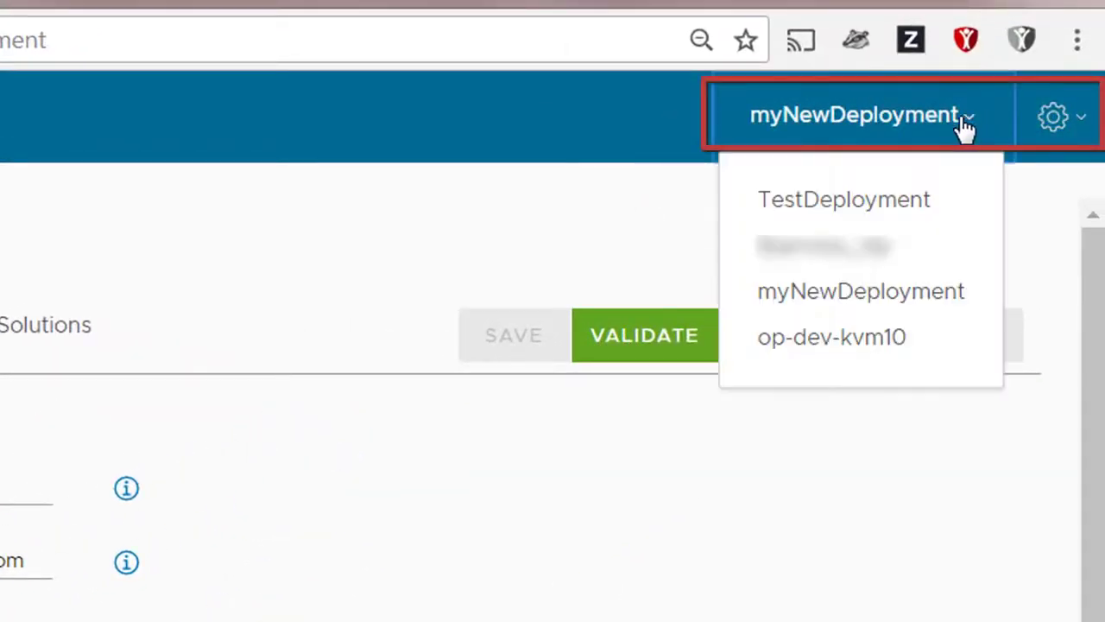
left_click(1073, 129)
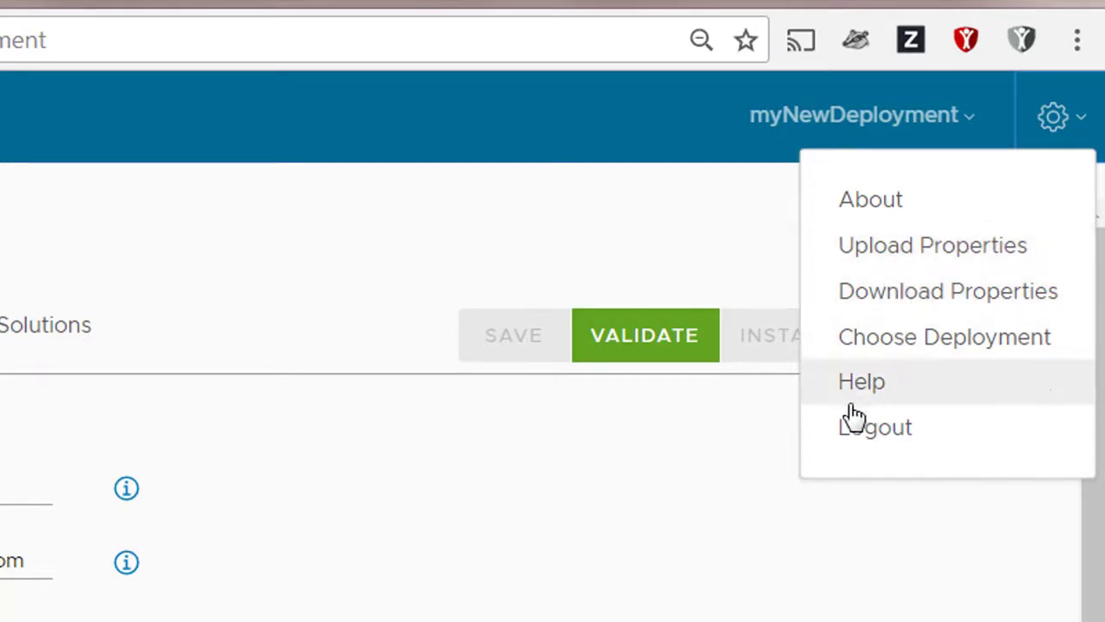
left_click(581, 127)
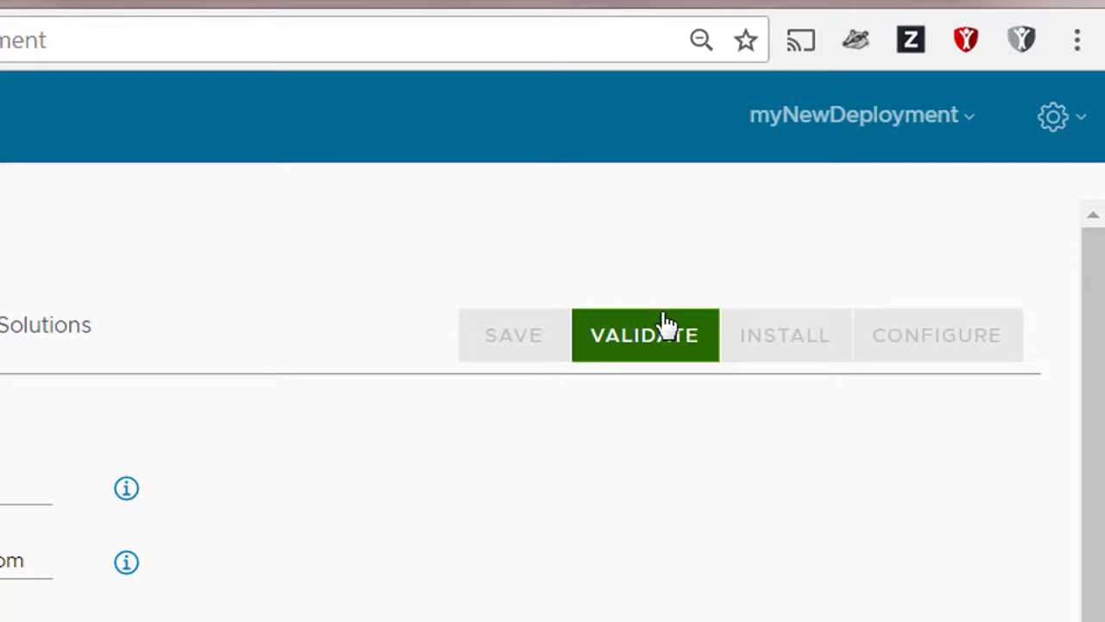
Step: Start validating myNewDeployment and switch to the second listed deployment while validation runs, accepting the loss of unsaved changes
left_click(685, 334)
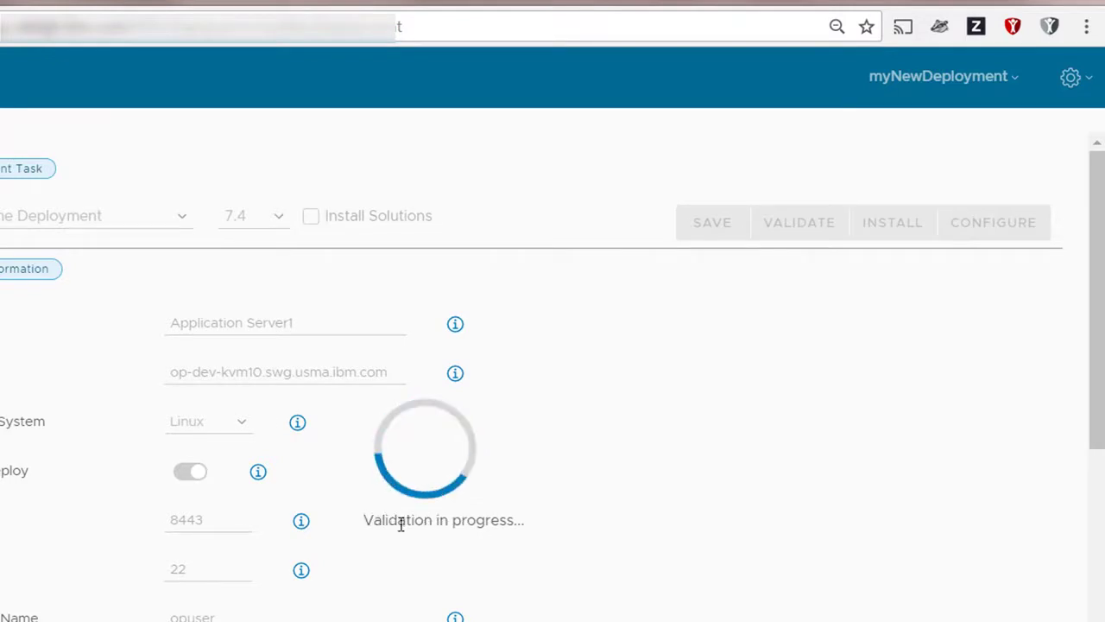
left_click(956, 79)
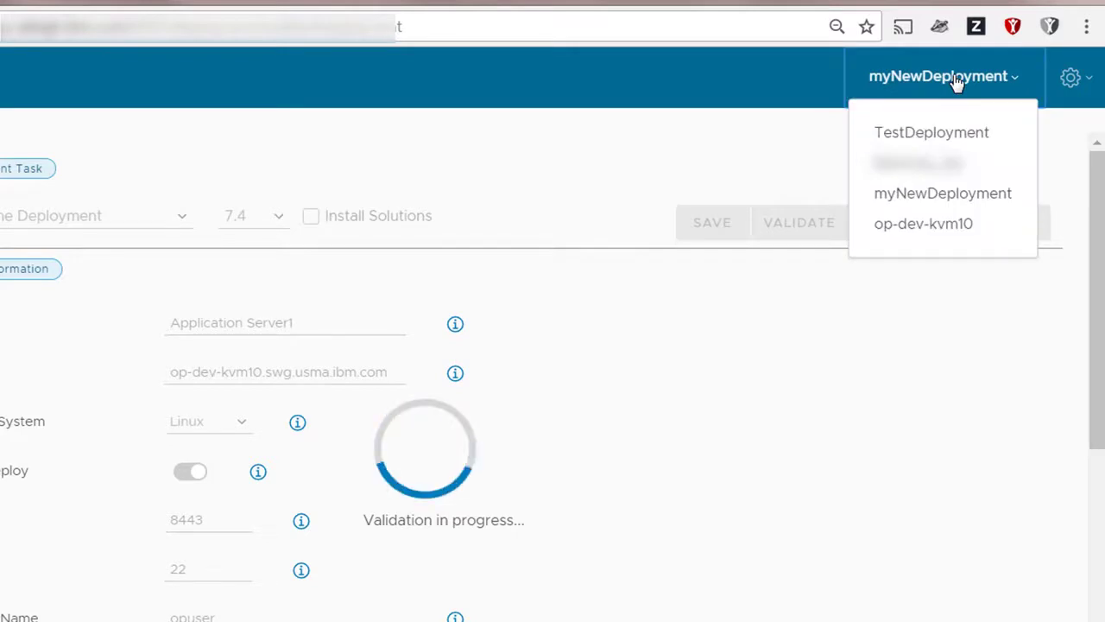
left_click(913, 169)
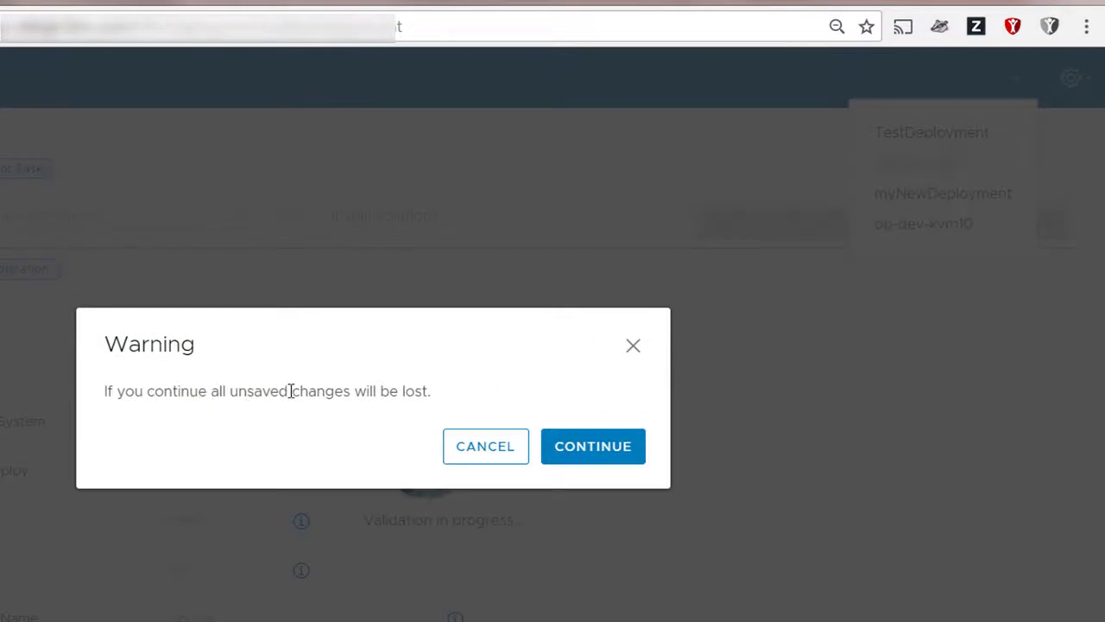
left_click(596, 449)
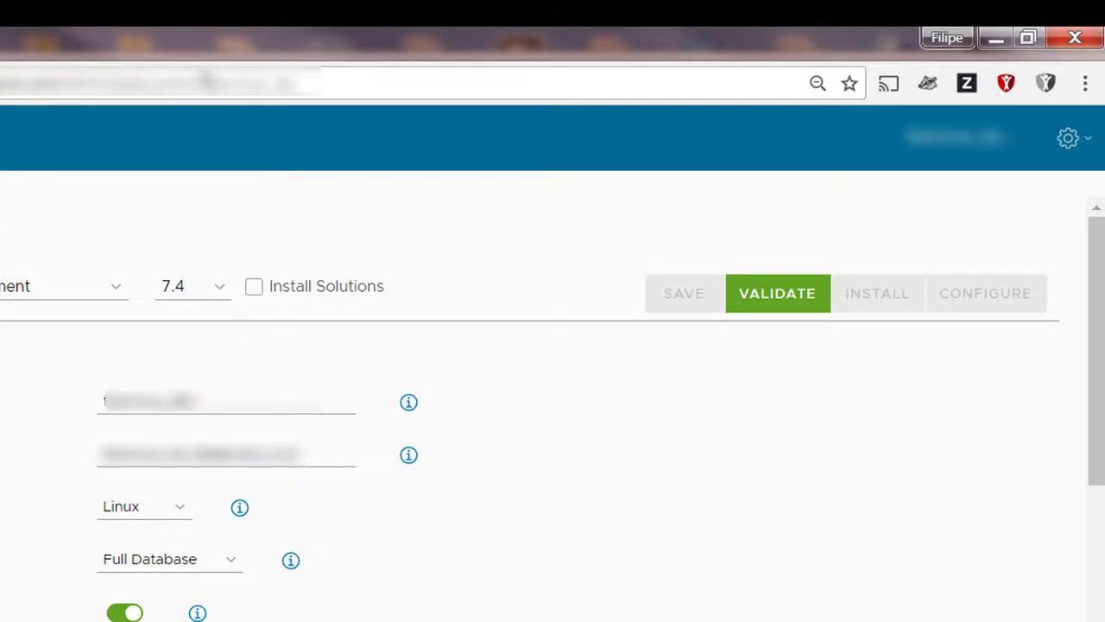
left_click_drag(207, 82, 296, 91)
left_click(780, 159)
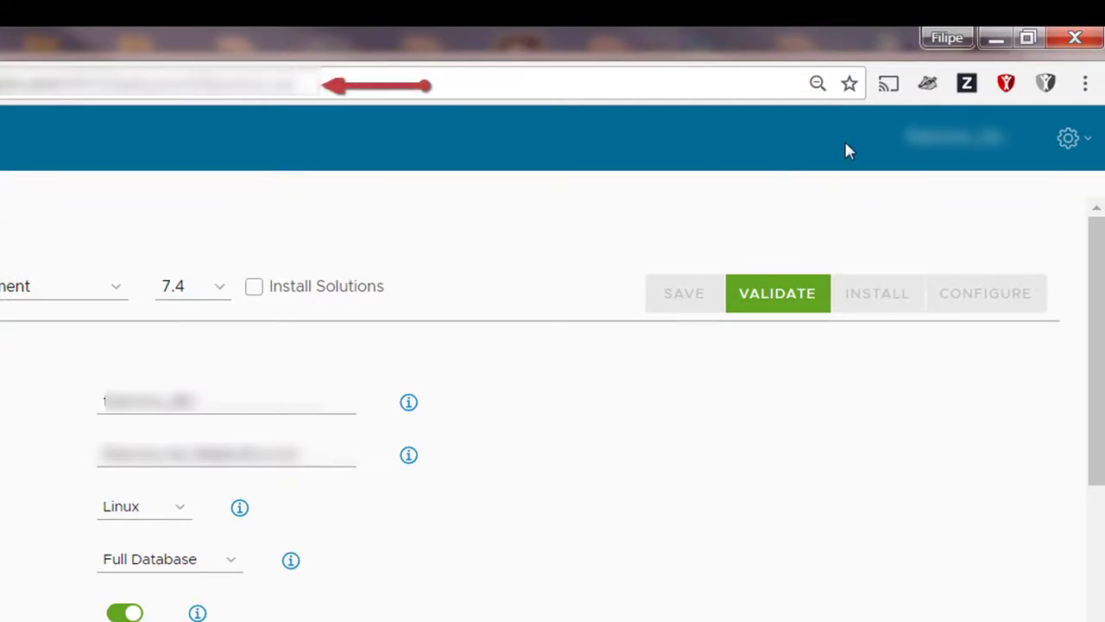
Step: Switch back to myNewDeployment from the deployment list
left_click(939, 147)
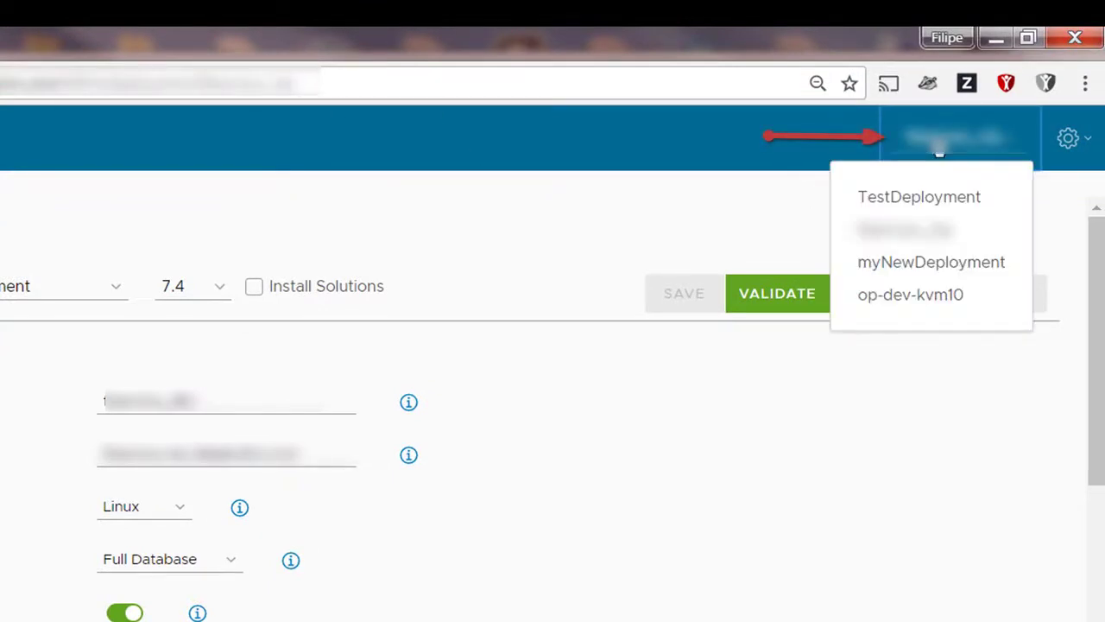
left_click(946, 271)
left_click(562, 548)
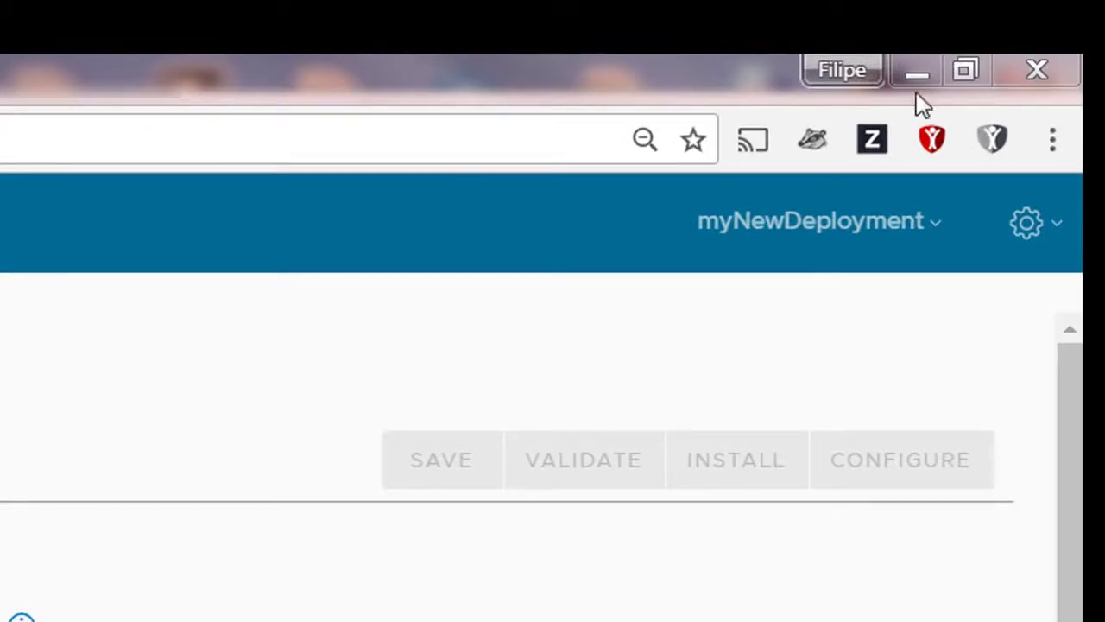
Step: Switch to TestDeployment from the deployment list
left_click(886, 228)
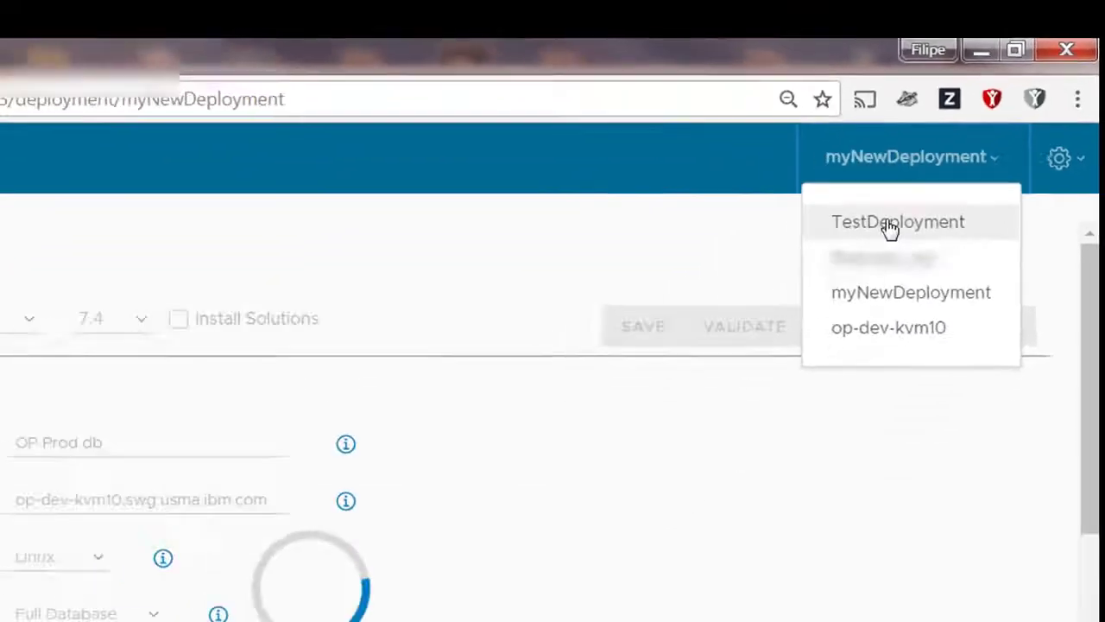
left_click(890, 228)
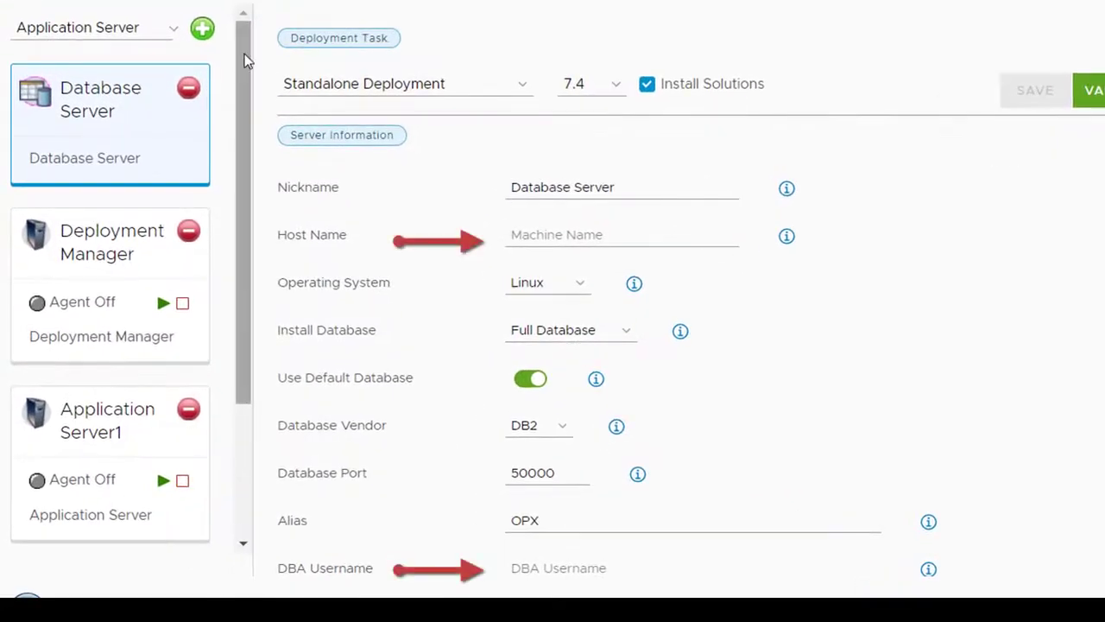
Step: Examine TestDeployment's server list and the Database Server's information fields
mouse_move(244, 54)
left_mouse_down()
mouse_move(222, 246)
mouse_move(249, 74)
left_mouse_up()
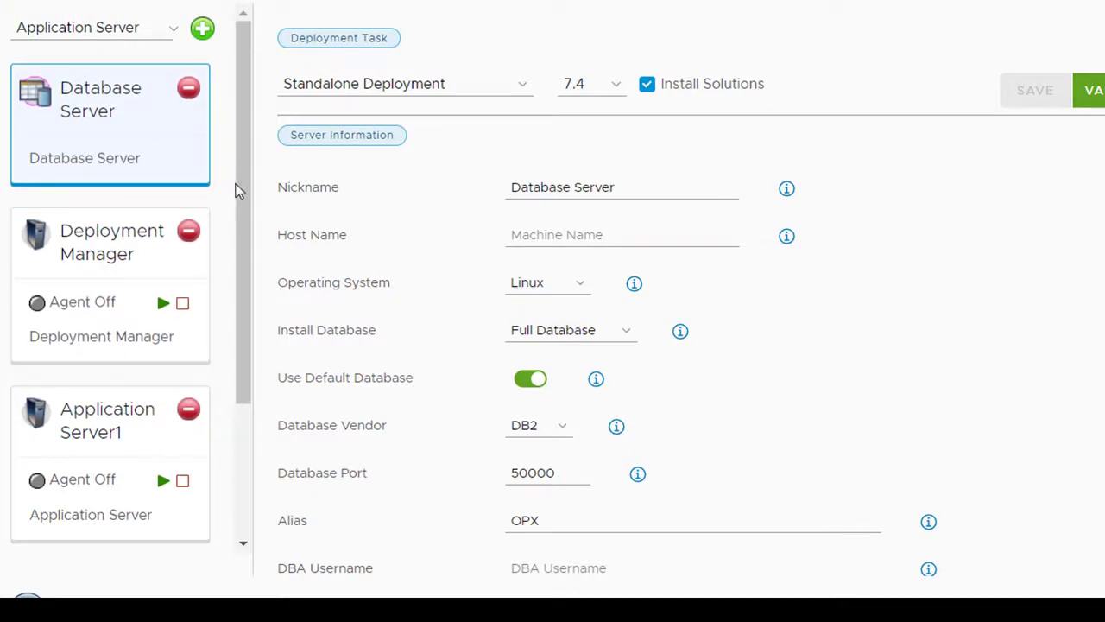
left_click_drag(239, 190, 147, 337)
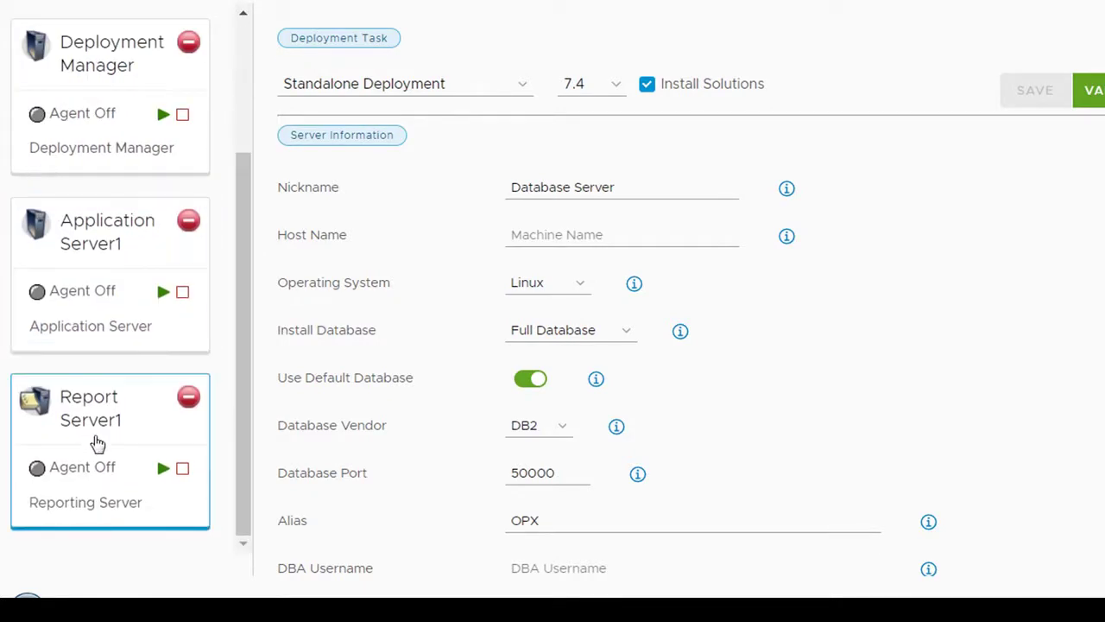
left_click_drag(248, 253, 241, 128)
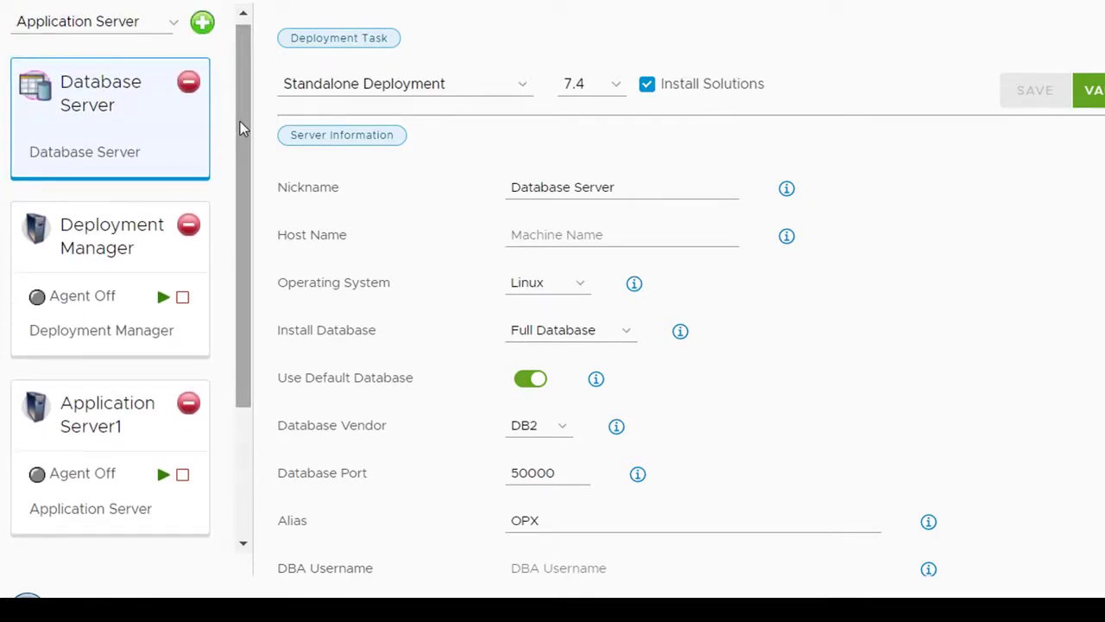
left_click(627, 234)
scroll(629, 237, "down", 5)
scroll(629, 242, "up", 5)
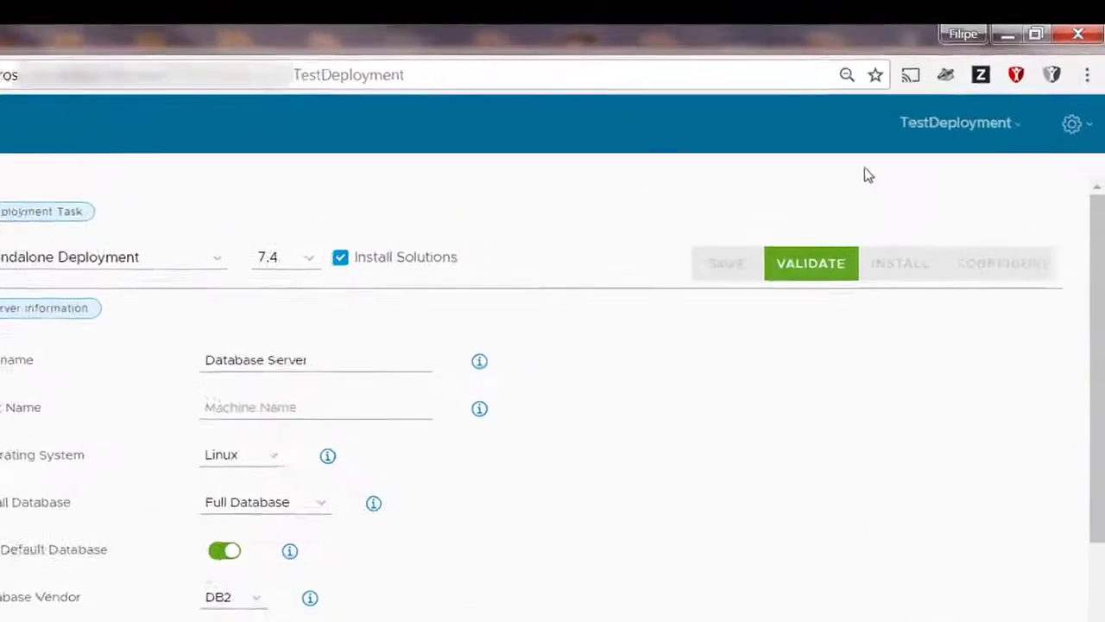
Step: Upload deploy.properties from the op-dev-kvm10 folder into TestDeployment, accepting the loss of unsaved changes
left_click(1086, 145)
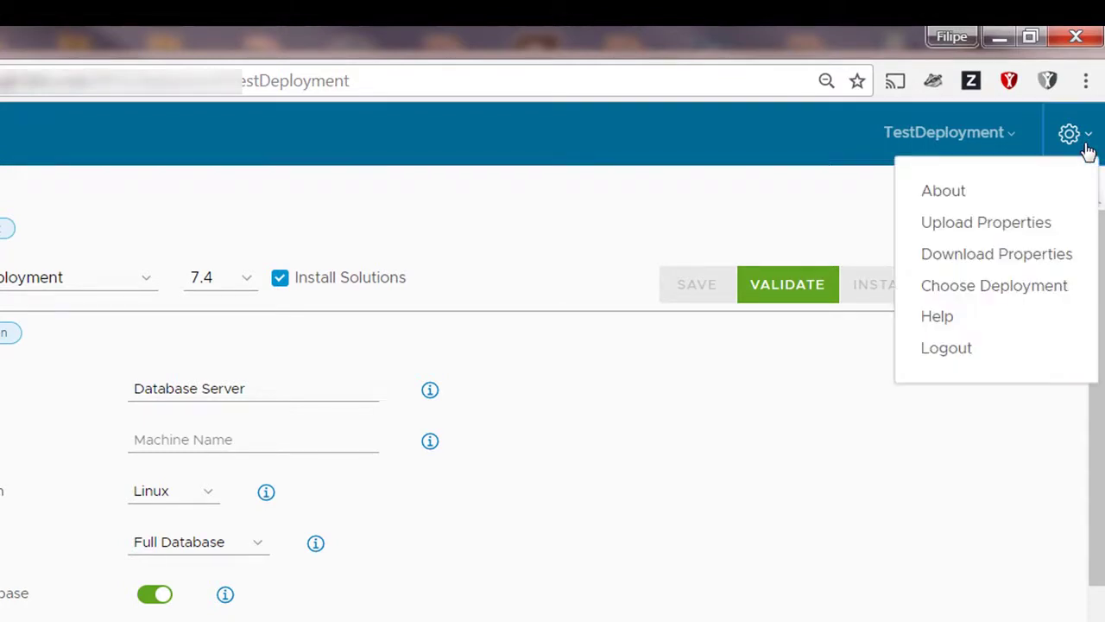
left_click(971, 223)
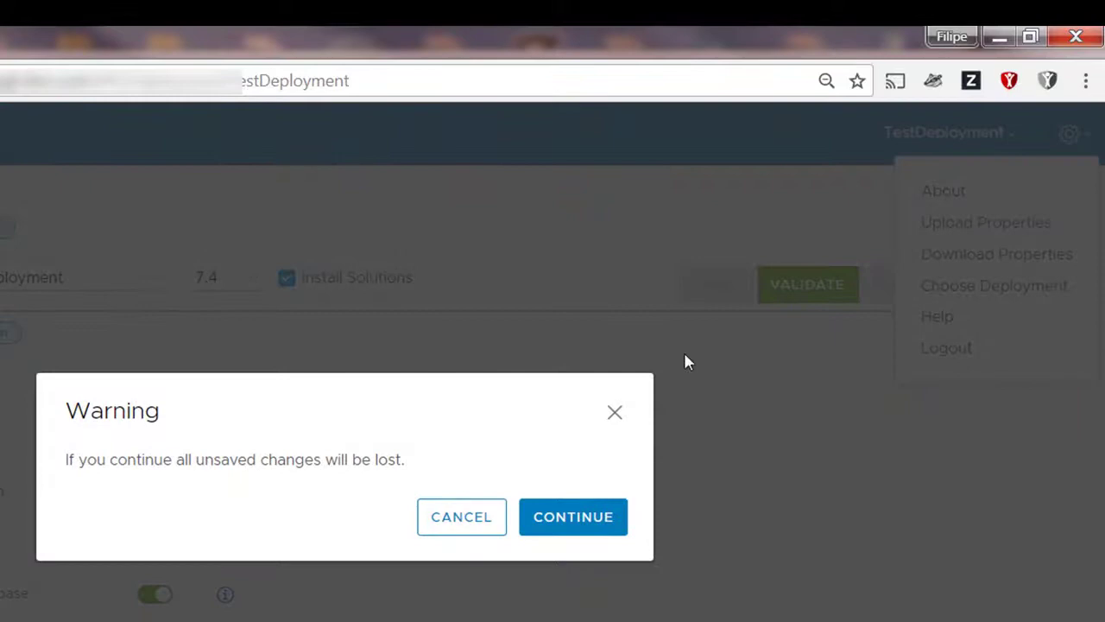
left_click(585, 521)
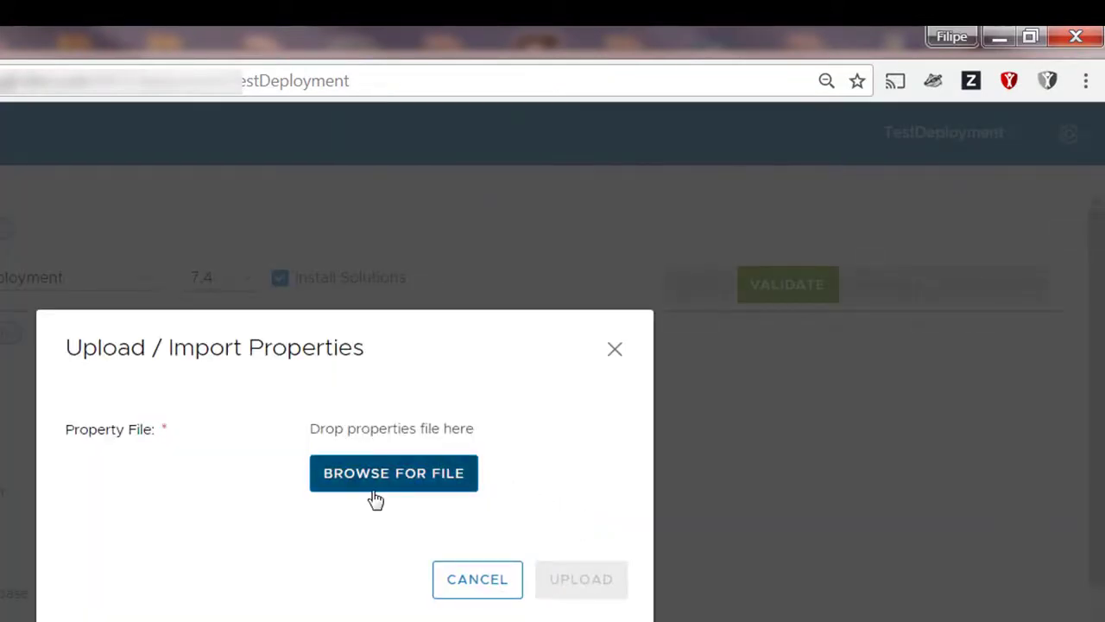
left_click(389, 471)
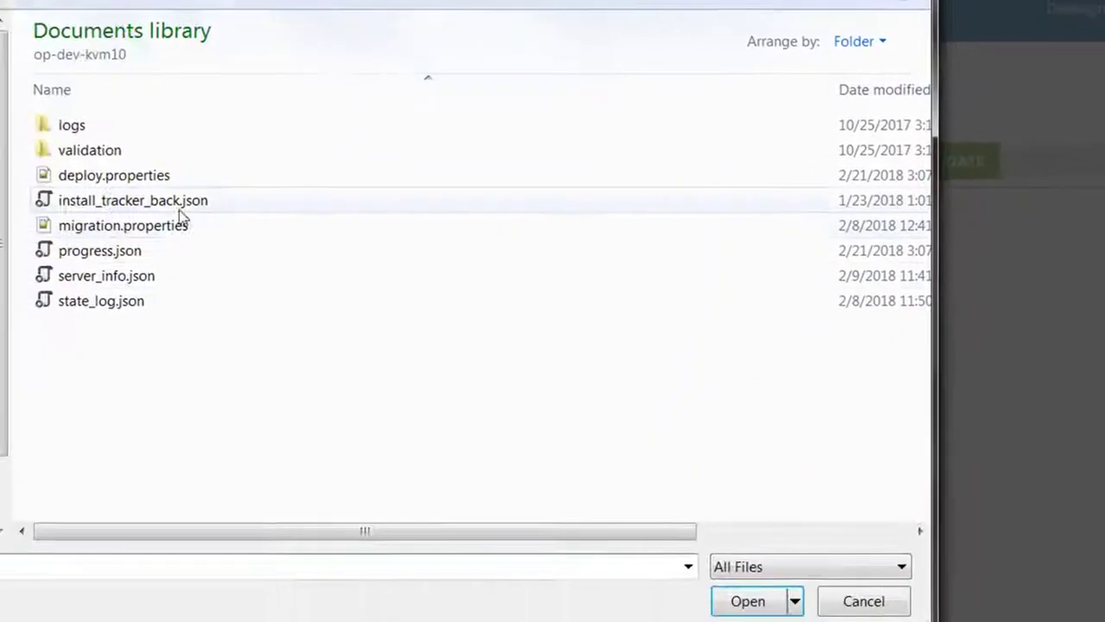
left_click(0, 291)
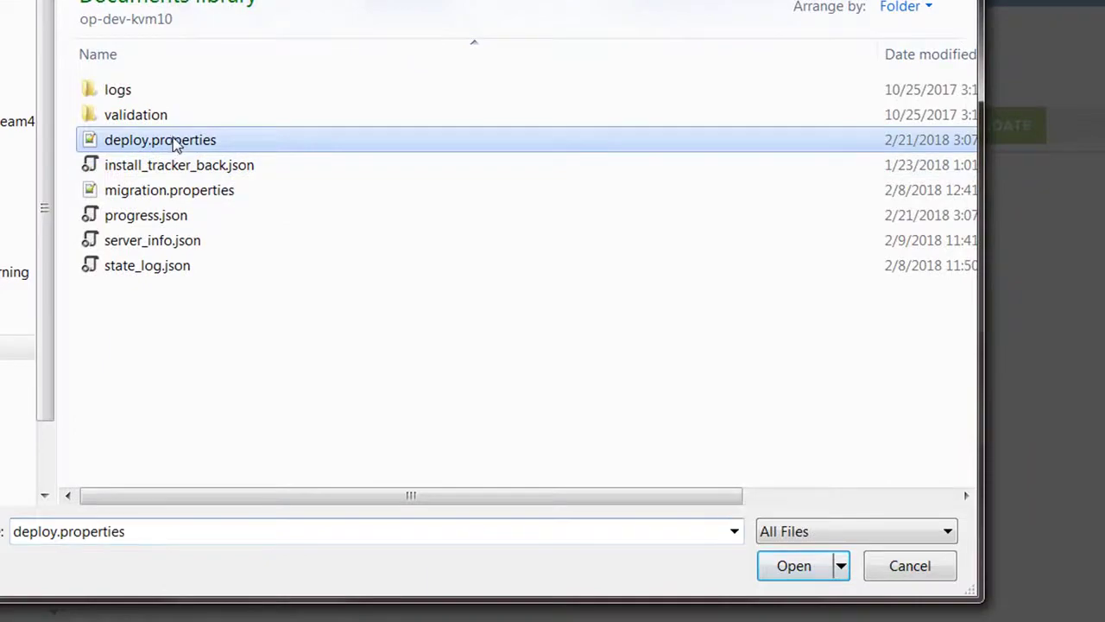
left_click(815, 567)
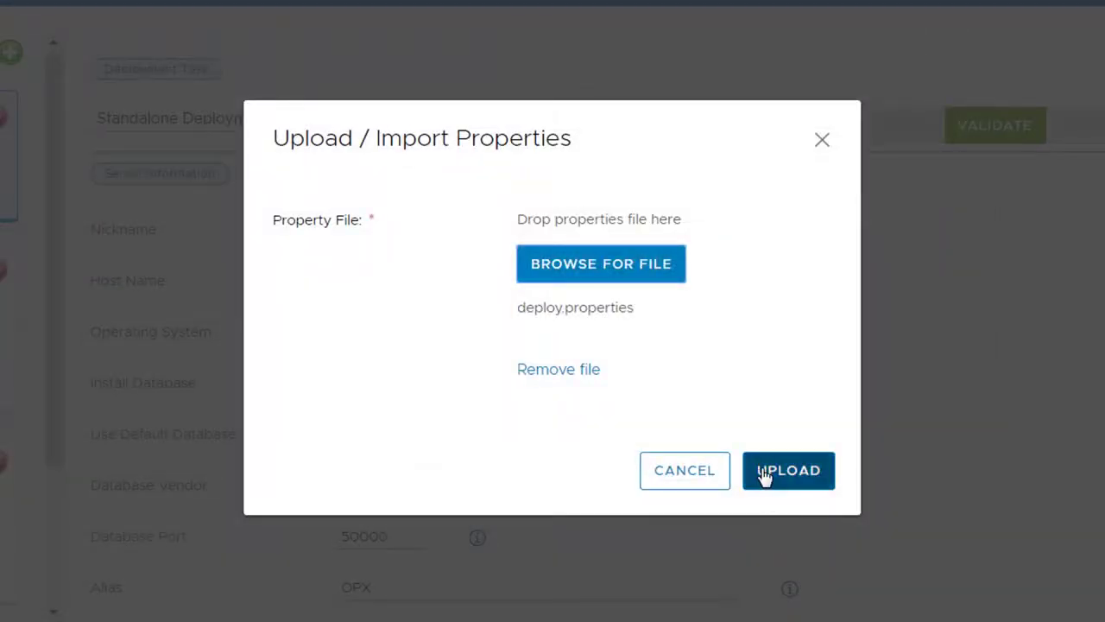
left_click(764, 476)
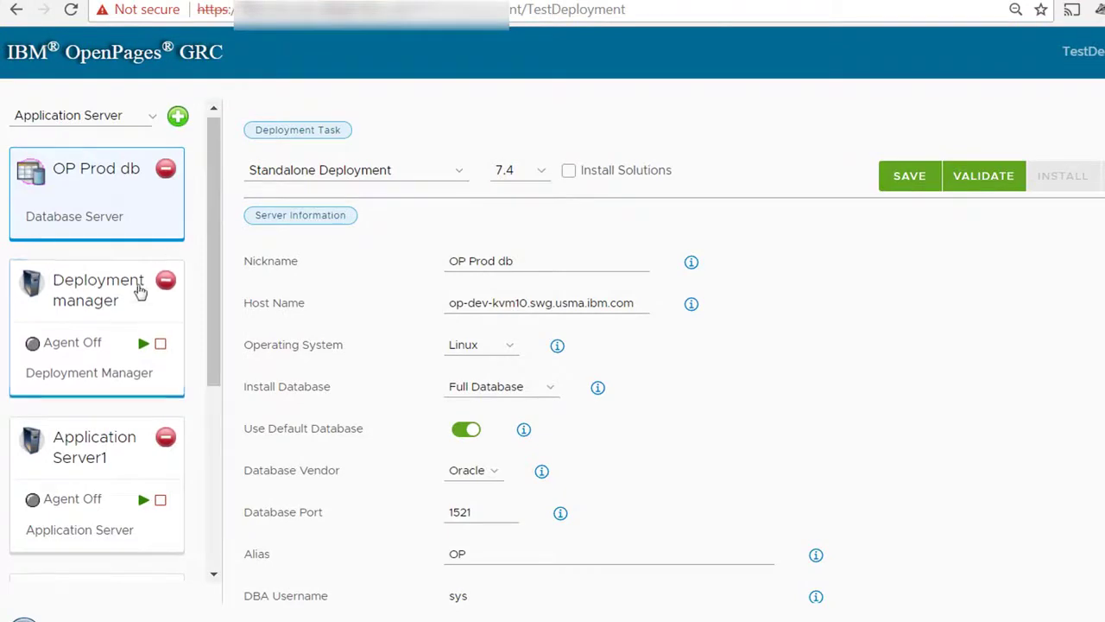
Step: Examine the imported server list and the information fields of the deployment manager, Application Server1 and Test report server
left_click(127, 310)
left_click(64, 469)
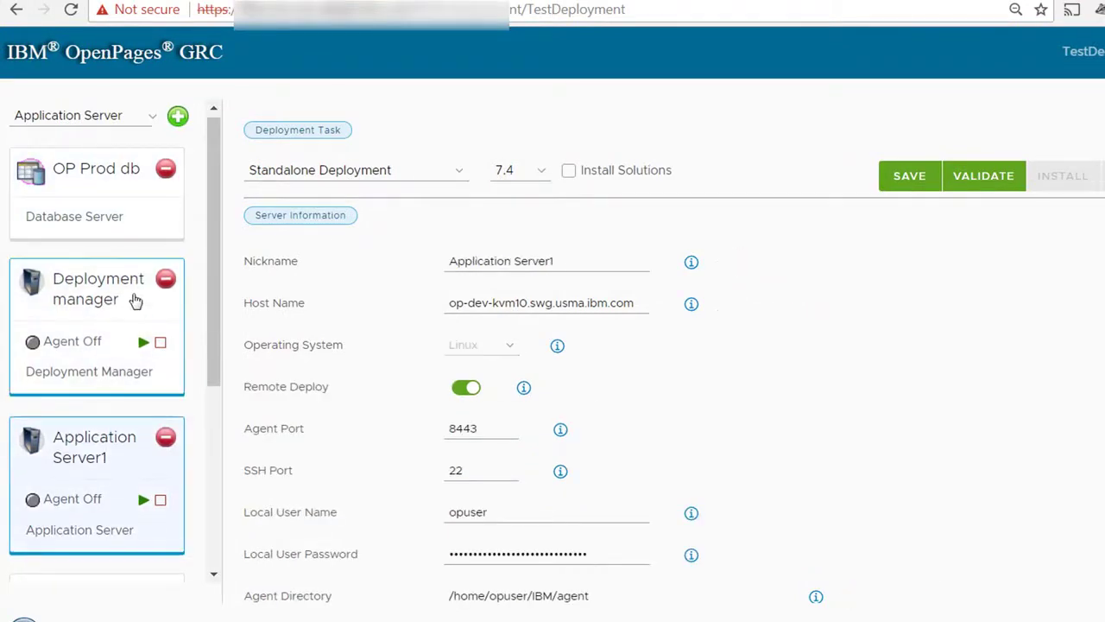
left_click(136, 302)
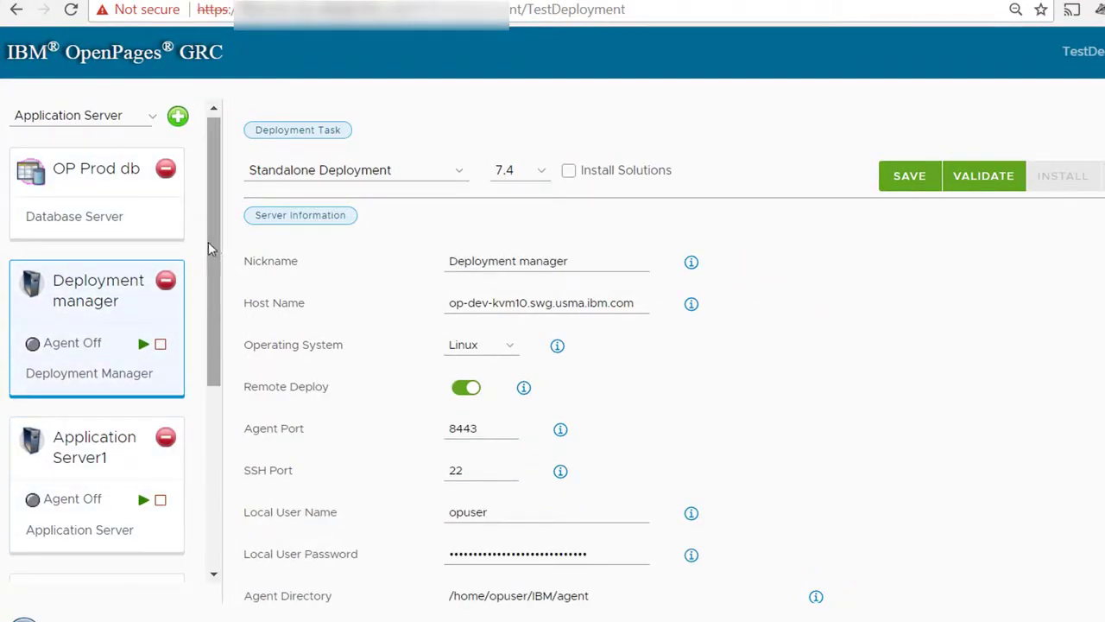
left_click_drag(197, 251, 196, 429)
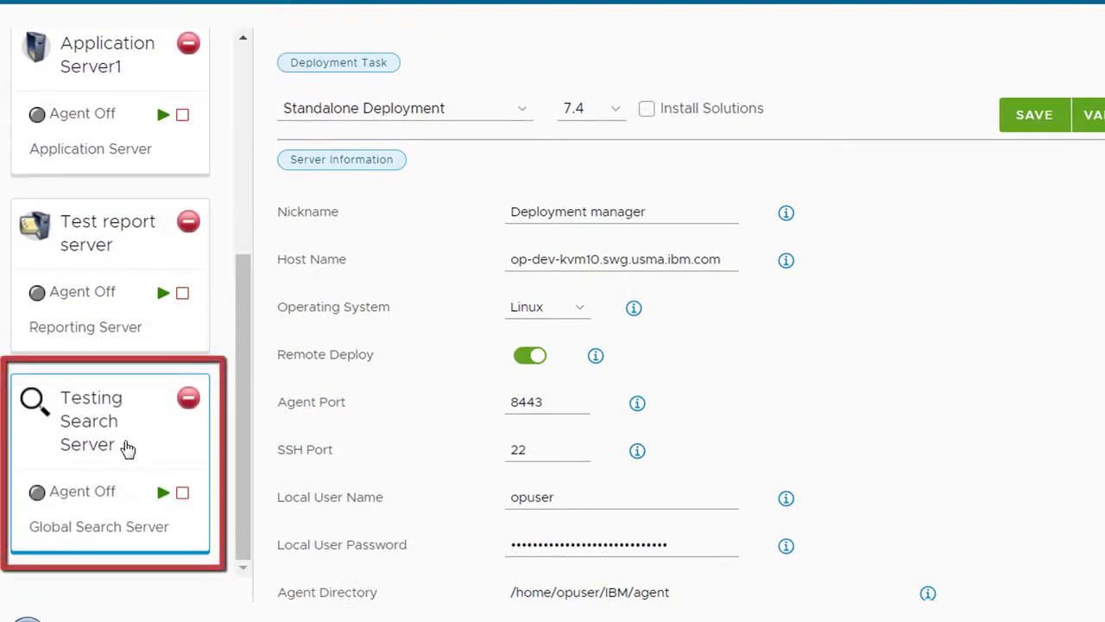
left_click_drag(245, 330, 270, 278)
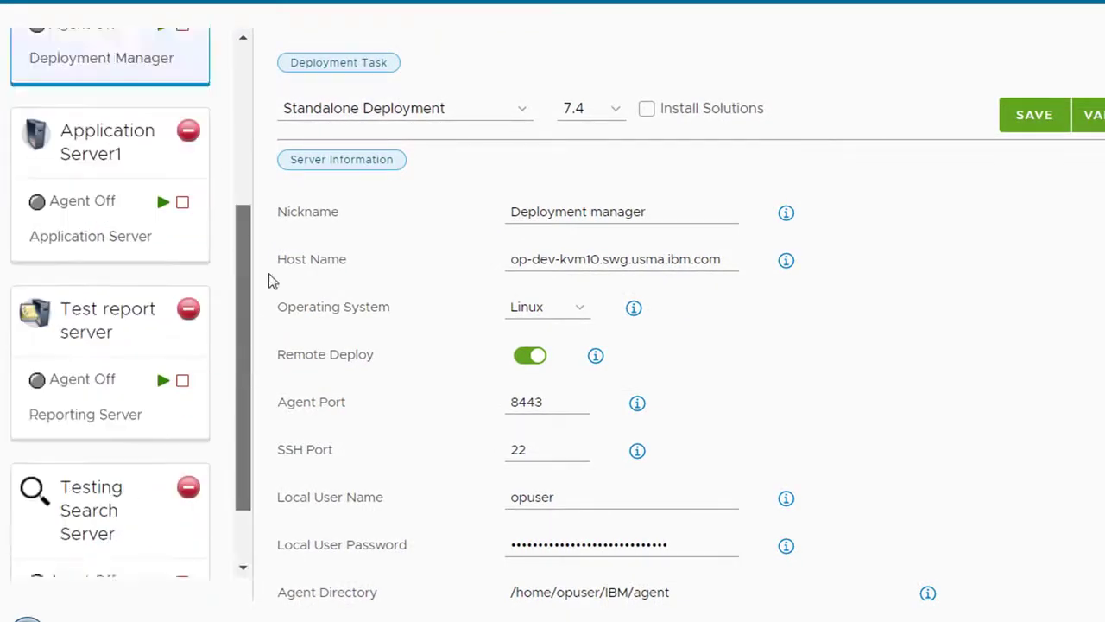
scroll(123, 276, "up", 3)
left_click(89, 375)
left_click(103, 527)
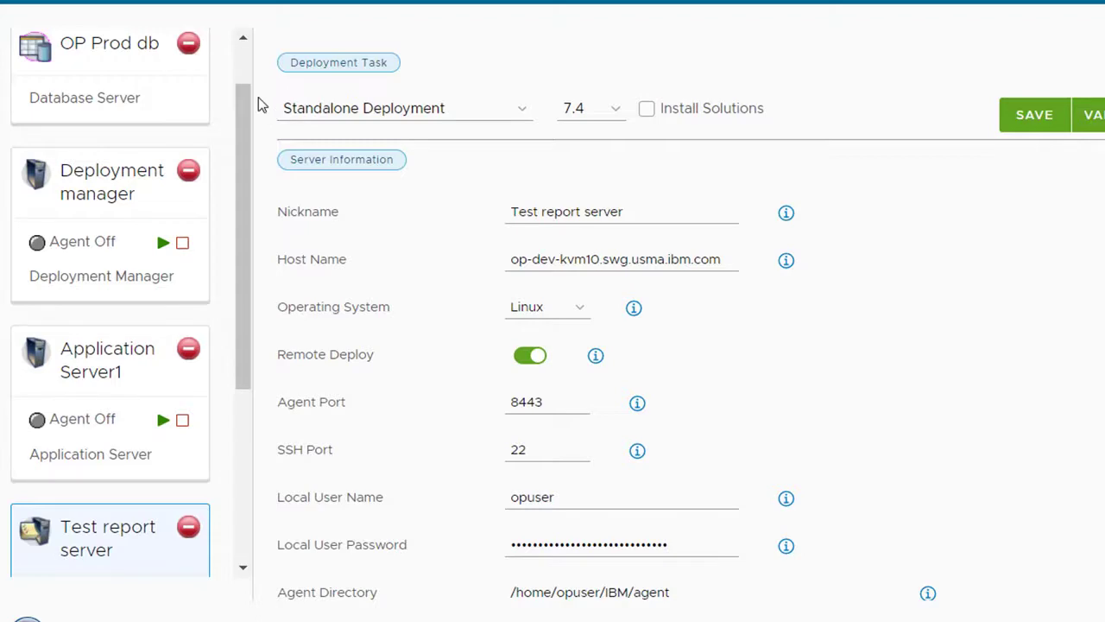
Step: Save TestDeployment with the imported properties
left_click_drag(254, 98, 254, 62)
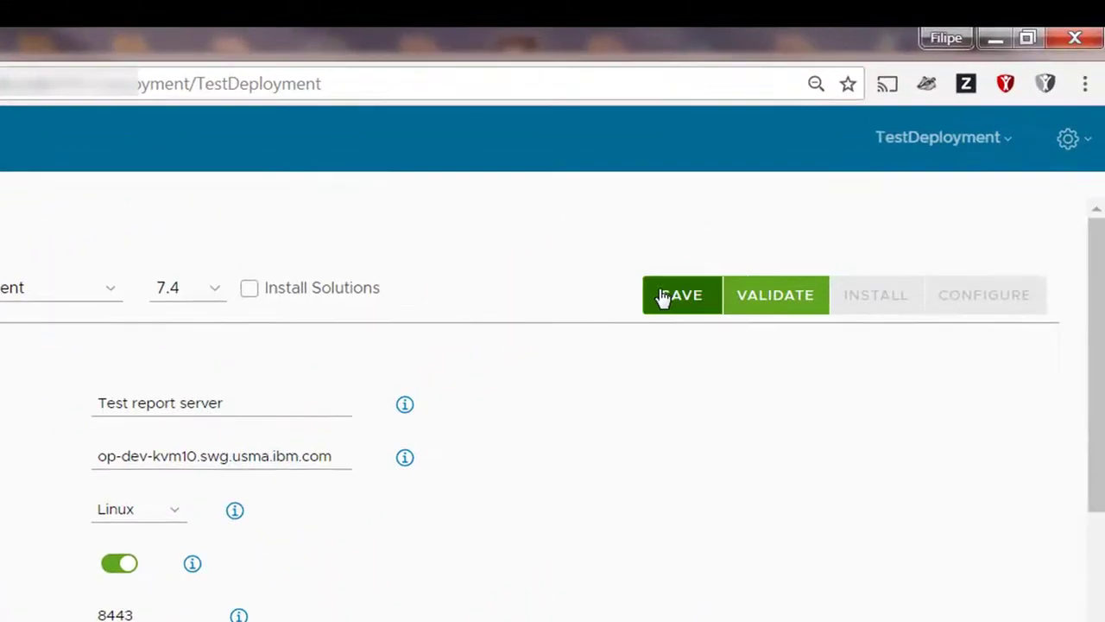
left_click(667, 298)
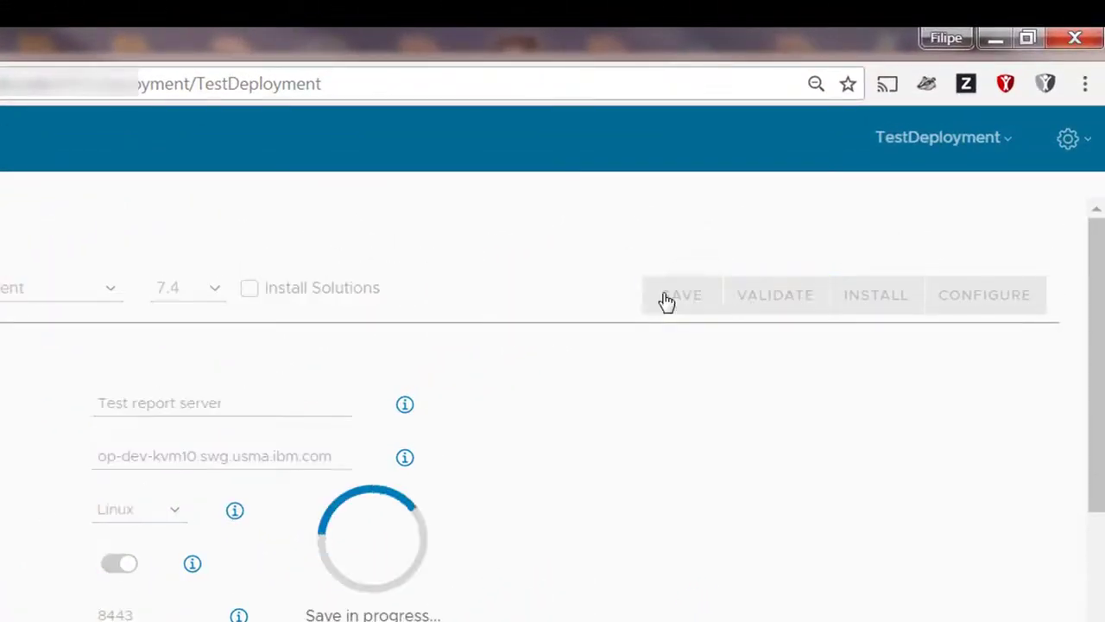